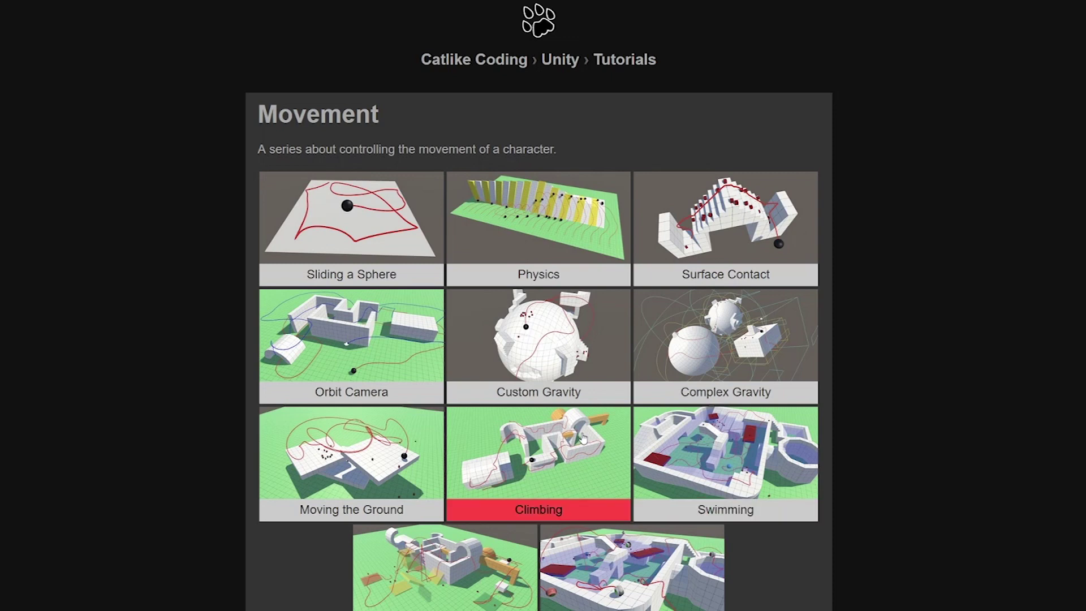
Step: Open the Sliding a Sphere tutorial and read down to section 2.3 Speed
click(387, 231)
scroll(387, 232, down, 10)
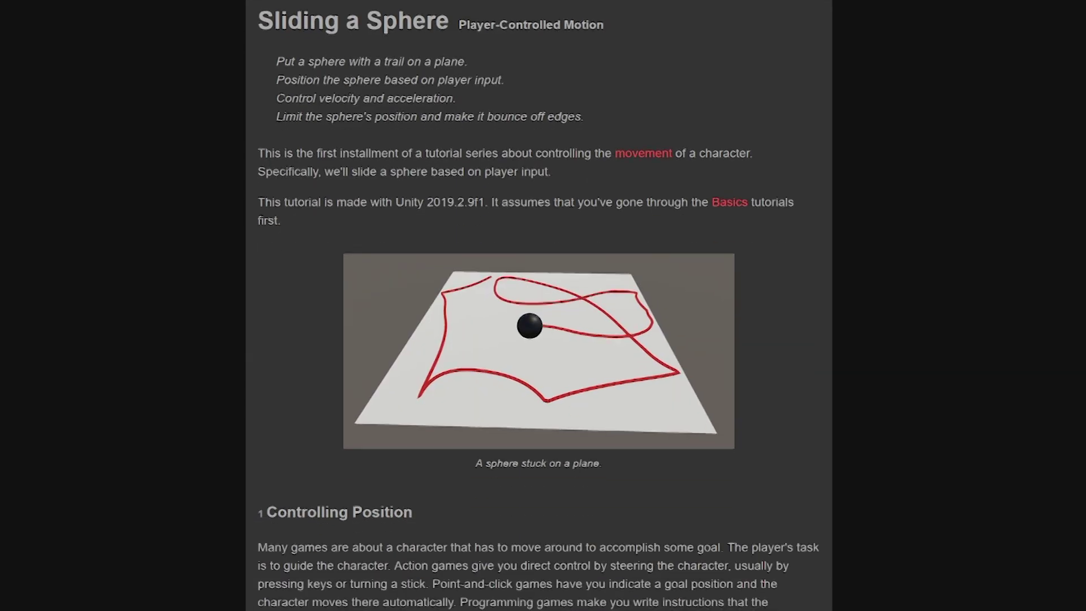
scroll(849, 263, down, 15)
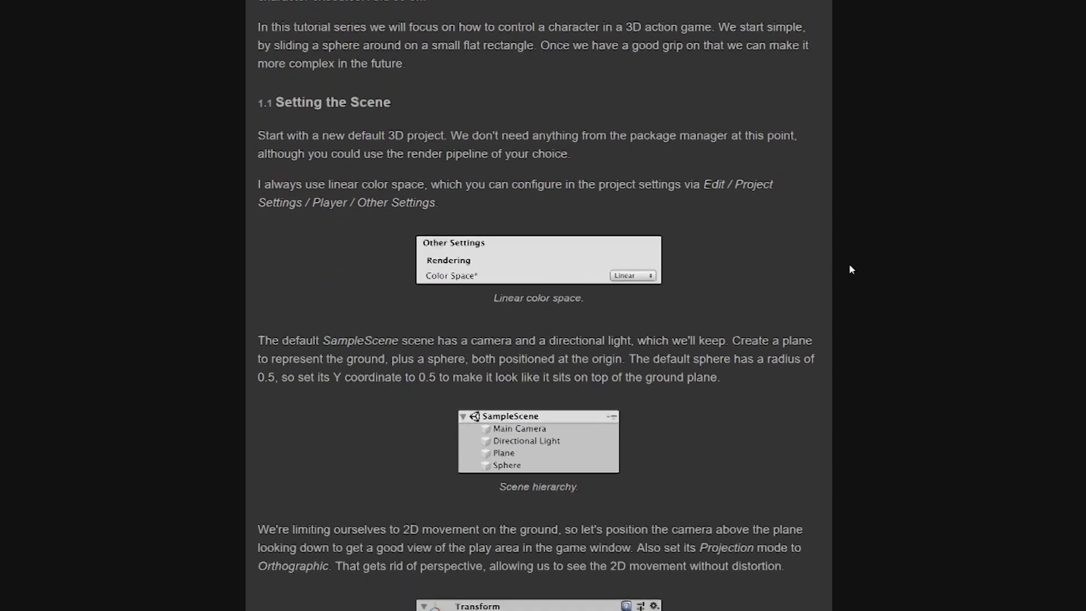
scroll(852, 273, down, 10)
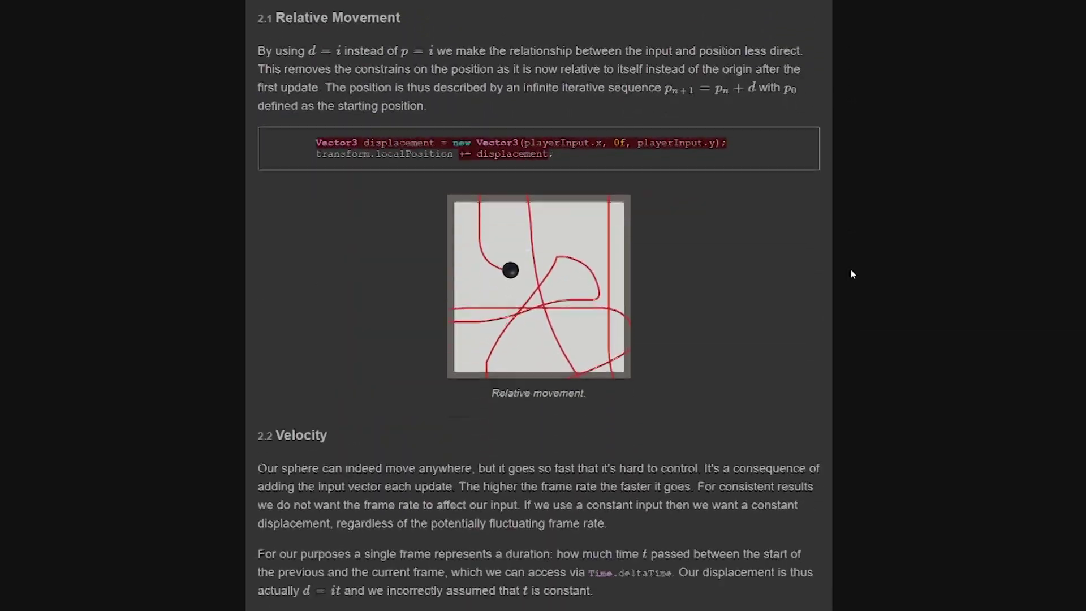
scroll(852, 274, down, 15)
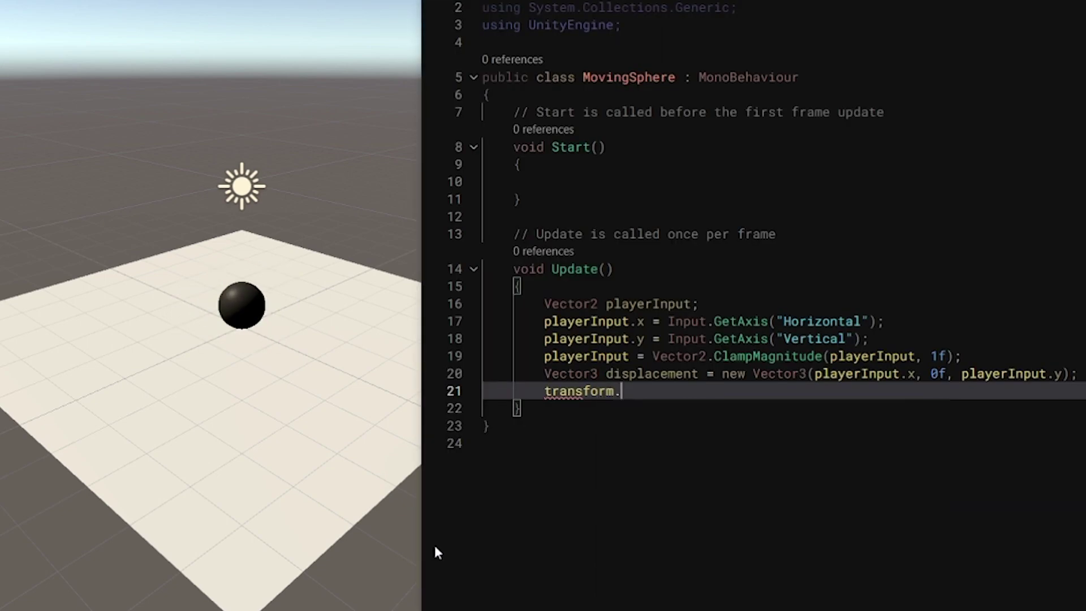
Step: Begin the transform.localPosition assignment in Update using the localPosition autocomplete
text(l)
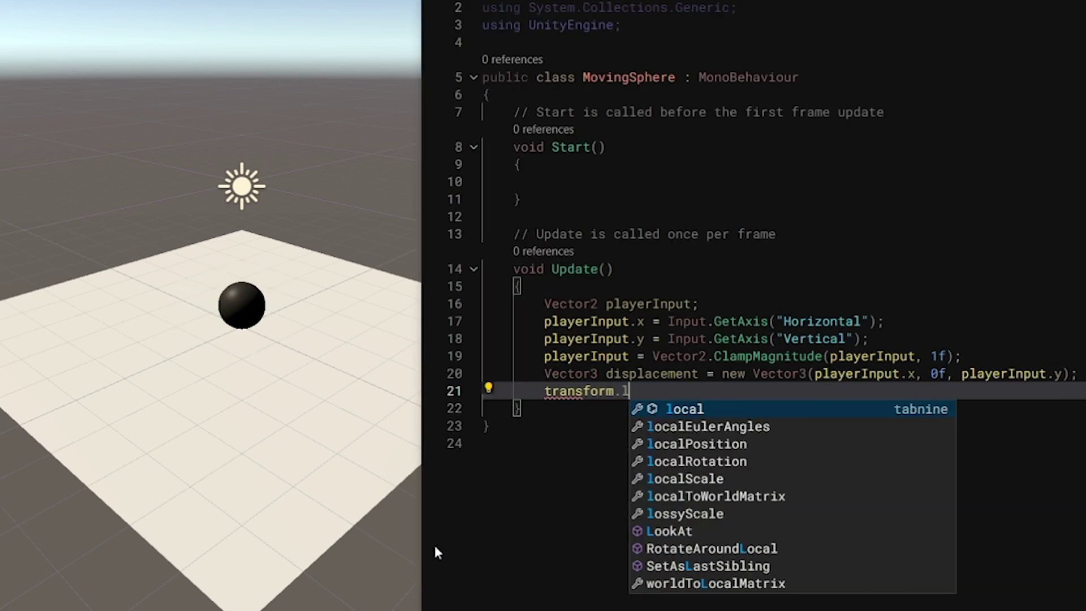
text(o)
key(Tab)
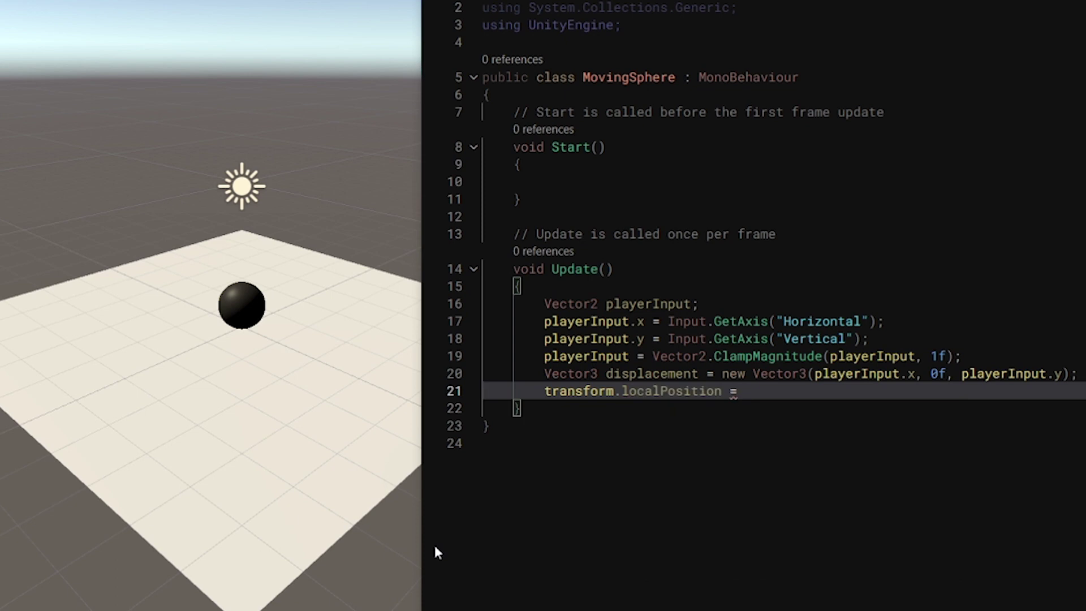
key(BackSpace)
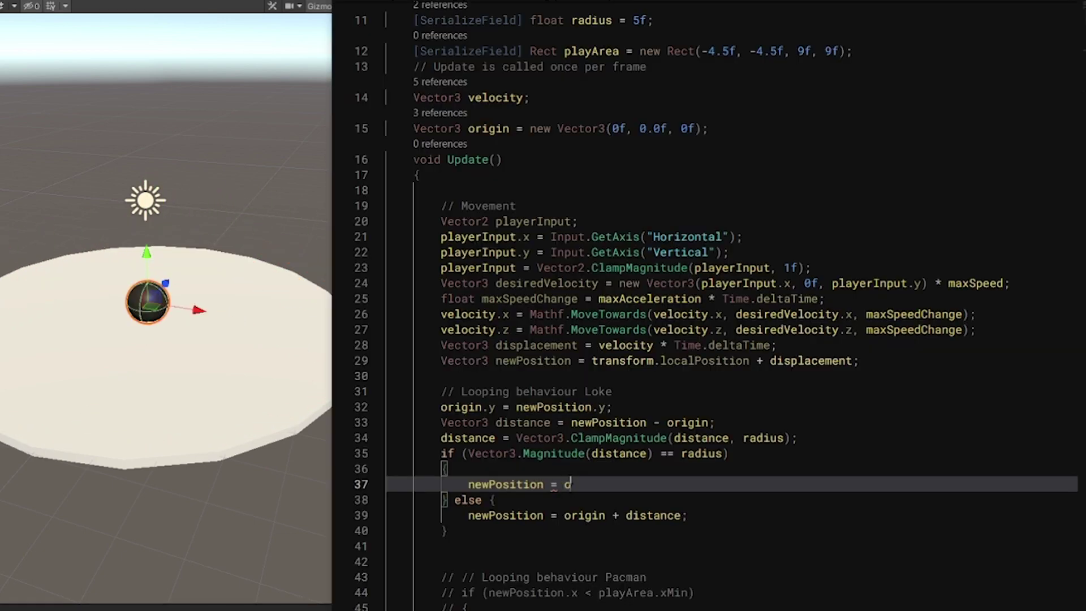
Step: Finish line 37 as origin - distance, move to line 28, then return to Unity
text(rigin - dis)
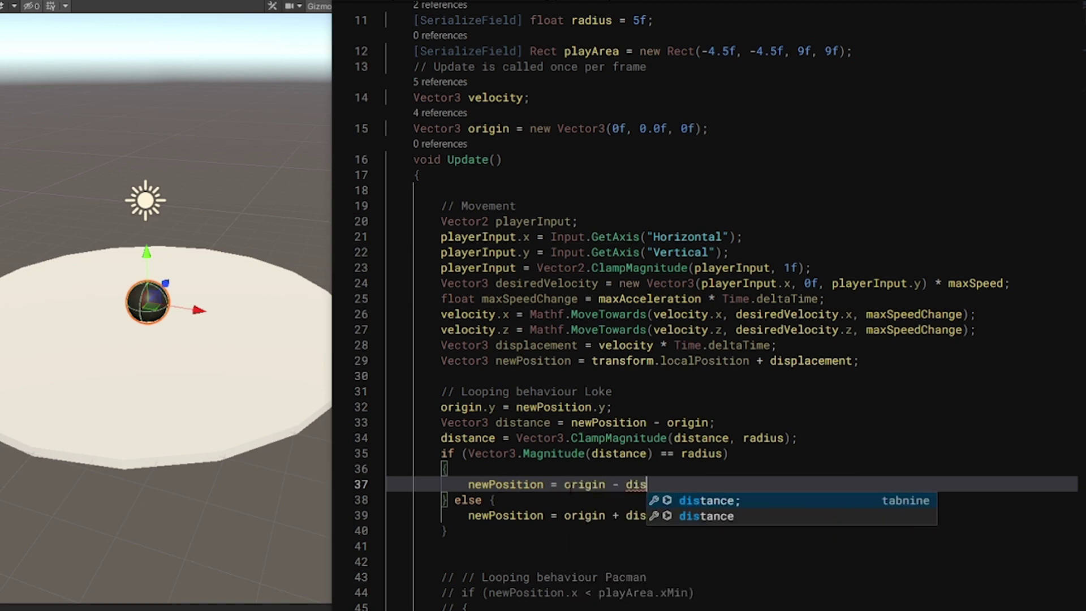
key(Tab)
click(617, 345)
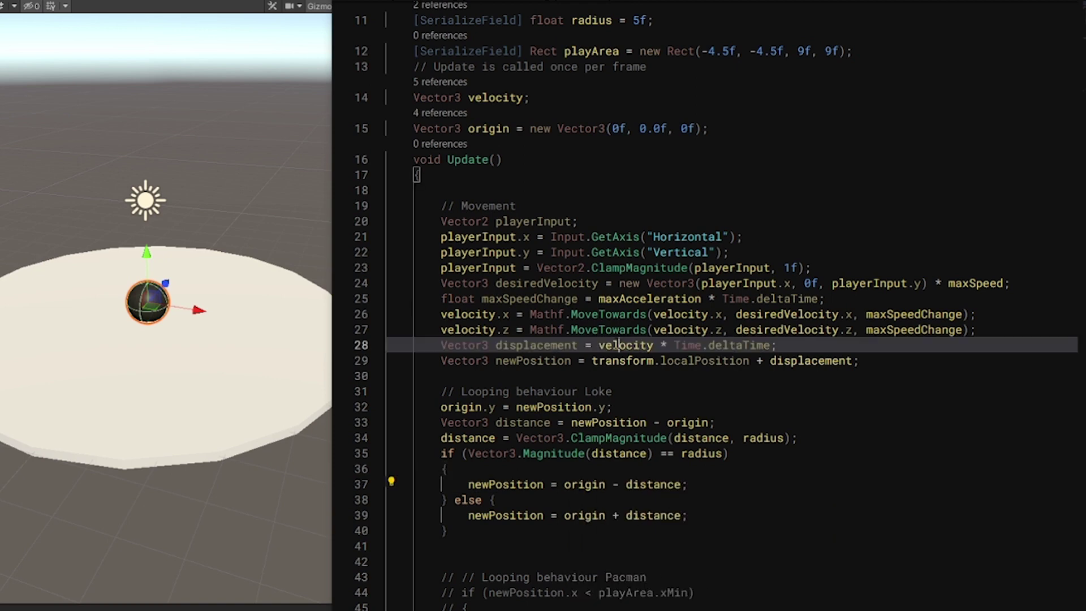
key(alt+Tab)
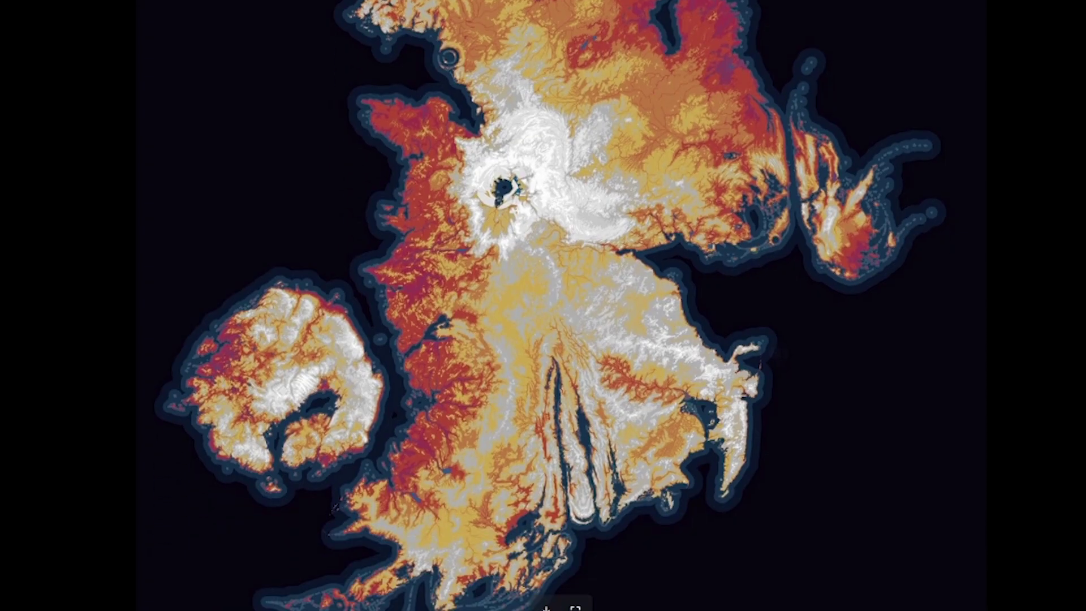
Step: Browse the worldbuilding map gallery, then skip ahead in the Worldbuilding Update #2 stream
scroll(561, 306, down, 15)
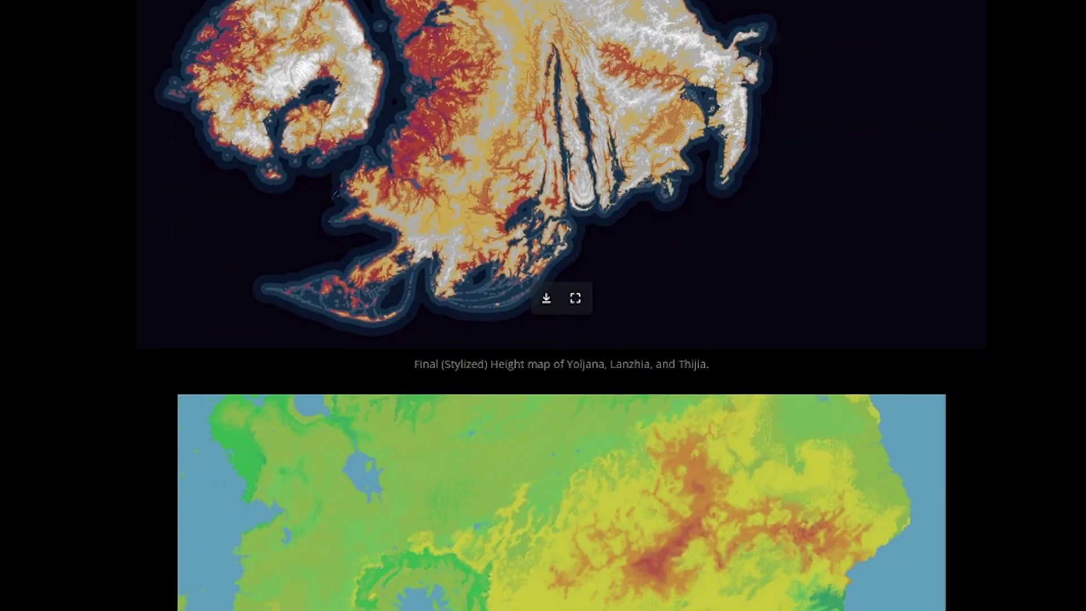
scroll(561, 306, down, 15)
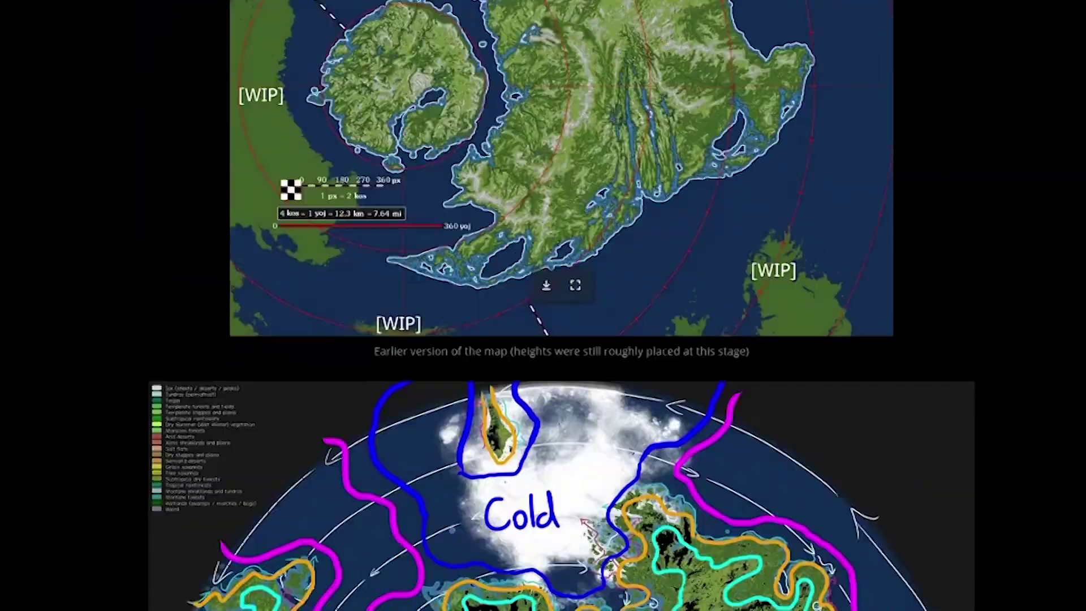
scroll(561, 306, down, 10)
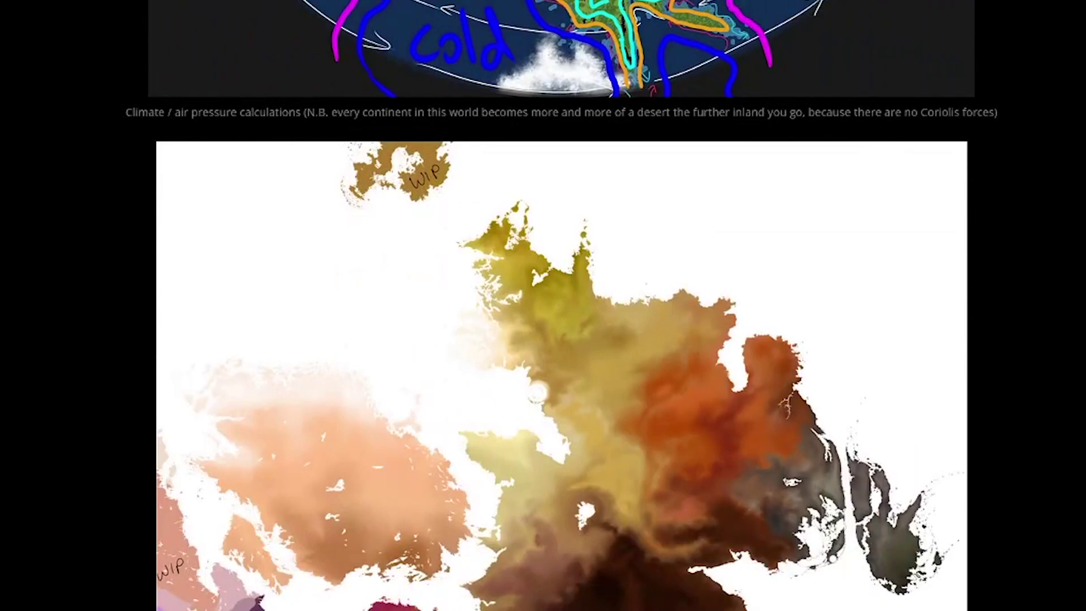
scroll(561, 305, down, 15)
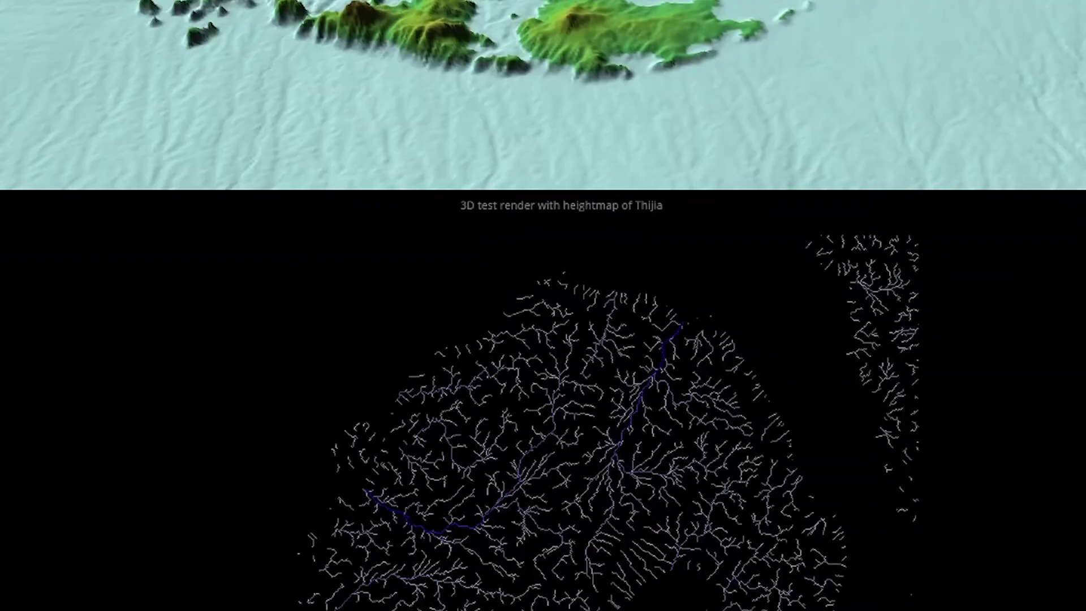
scroll(561, 306, down, 10)
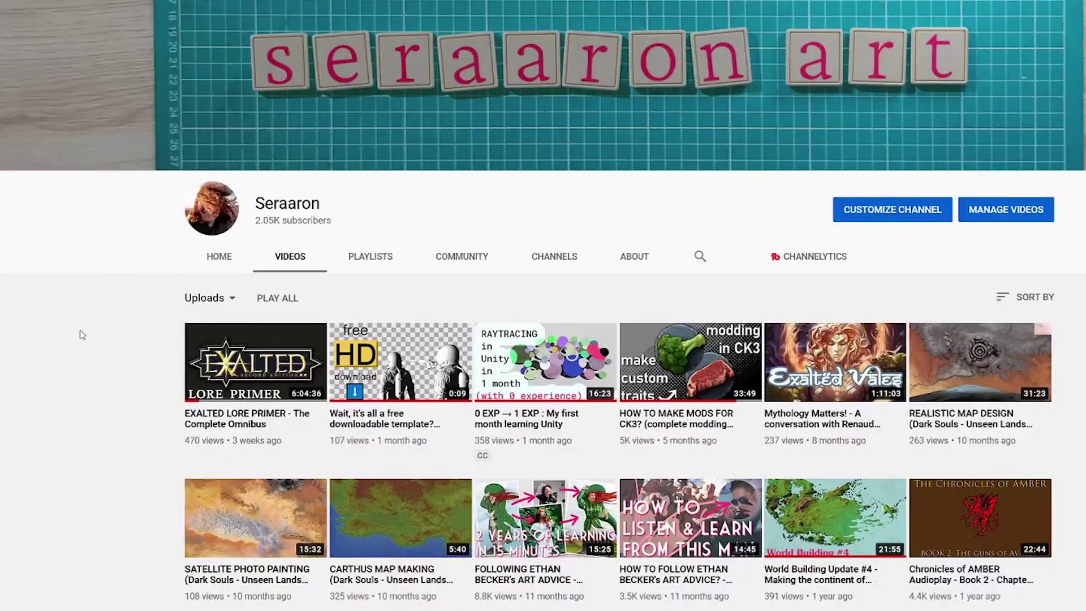
scroll(114, 315, down, 5)
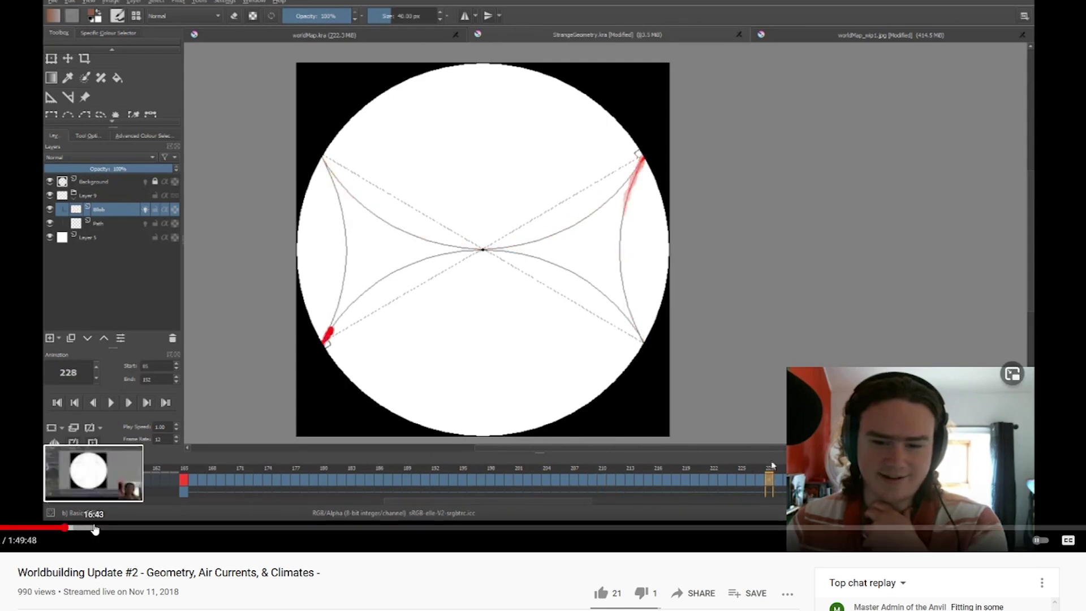
click(81, 529)
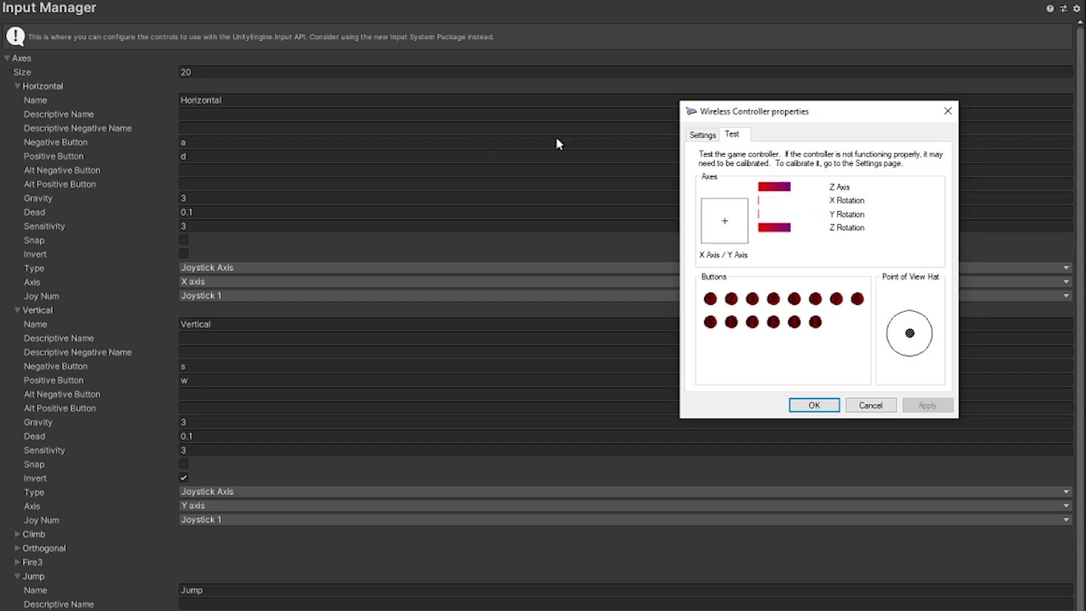
Step: Scroll through the Input Manager's Horizontal and Vertical axis settings
scroll(315, 187, down, 10)
scroll(283, 286, up, 6)
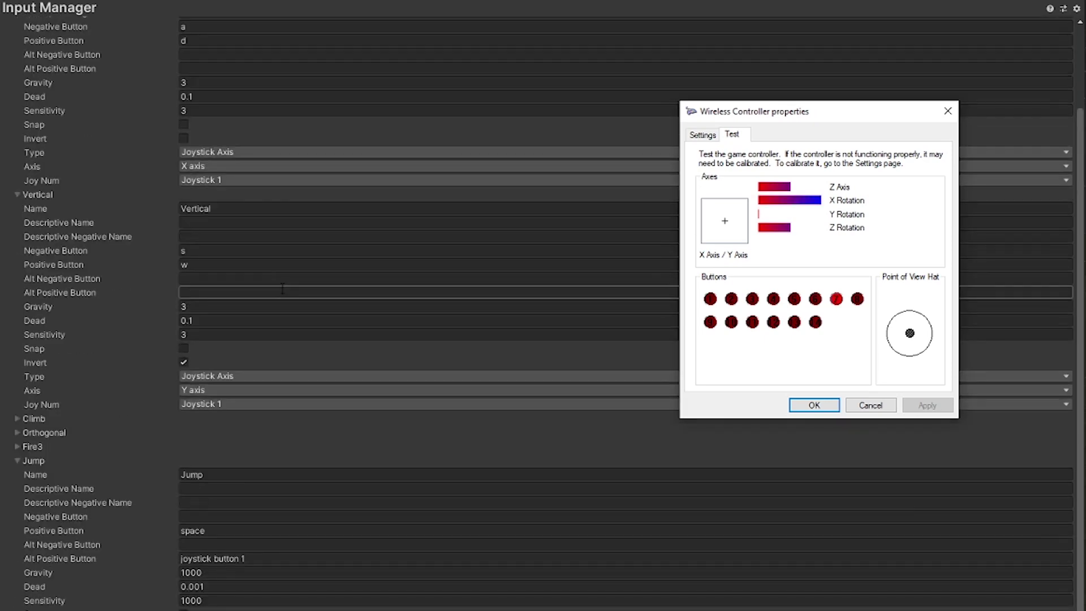
Step: Swing the play-mode camera around closer to the ball on the green ground
scroll(282, 289, up, 3)
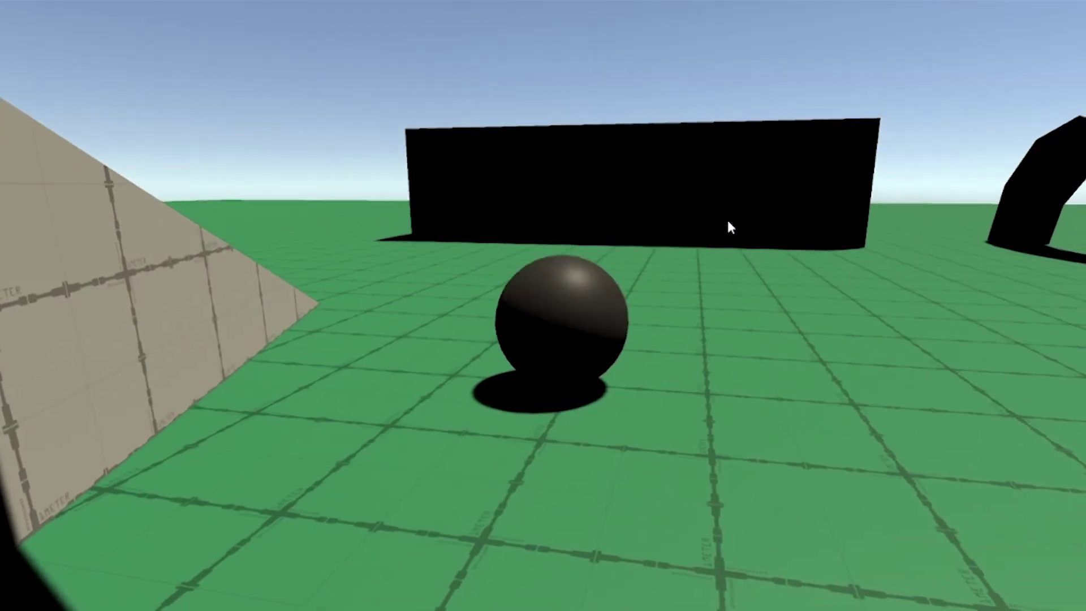
key(d)
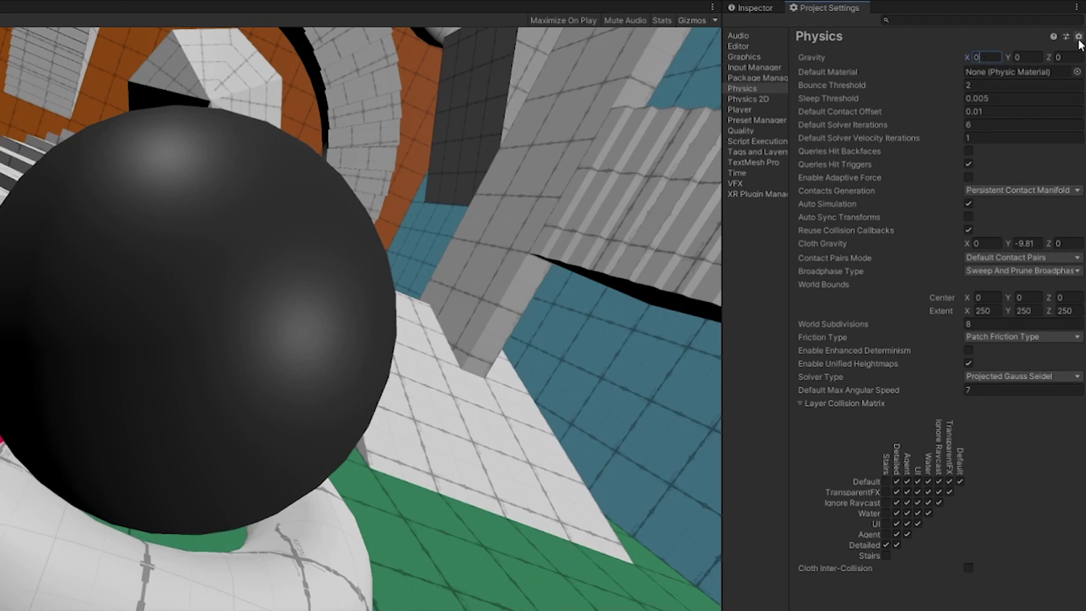
Step: Enter -10 for Physics Gravity Z, then replace it with 10
text(-10)
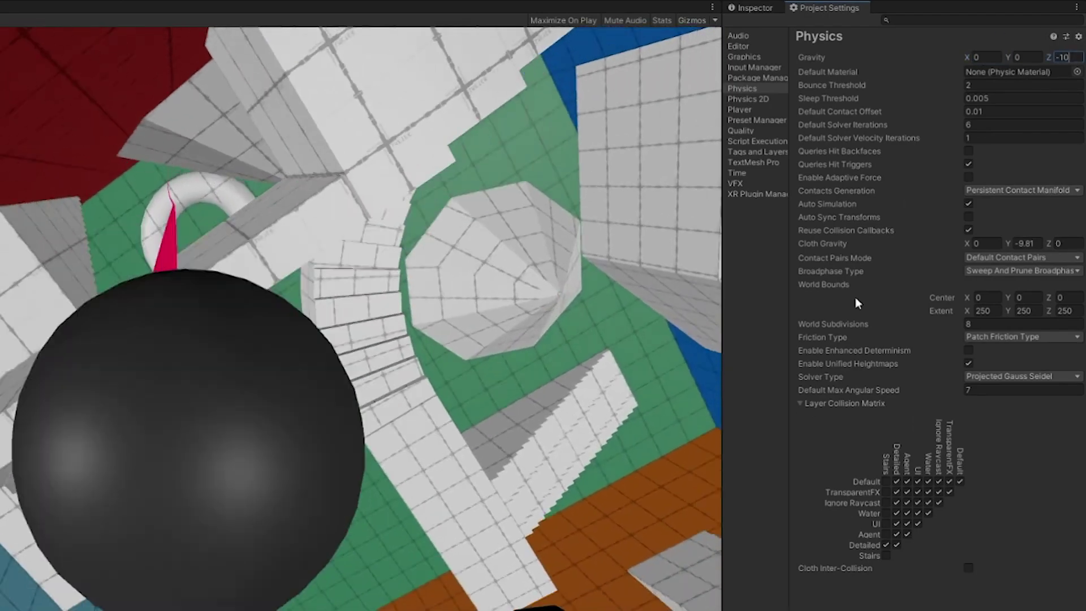
key(Return)
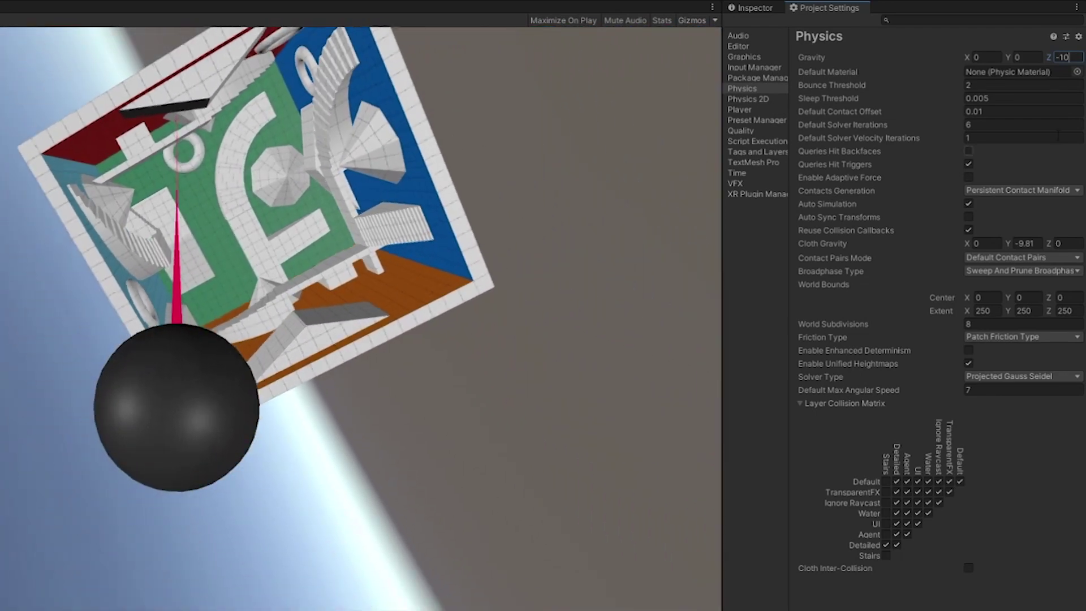
text(10)
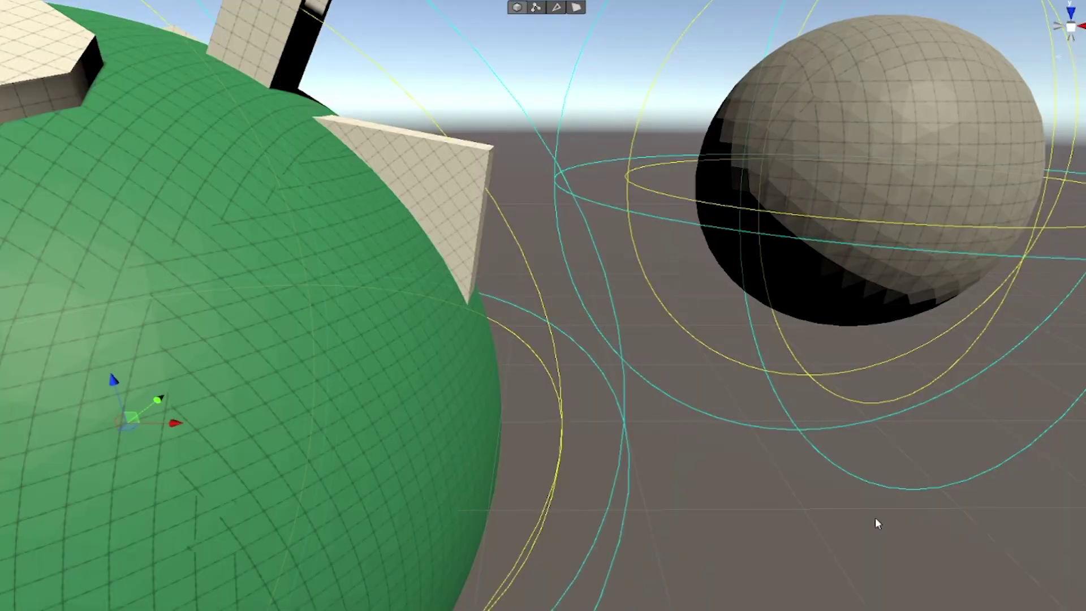
Step: Pan the Scene view to look across both the green and red spheres
middle_drag(875, 518, 699, 328)
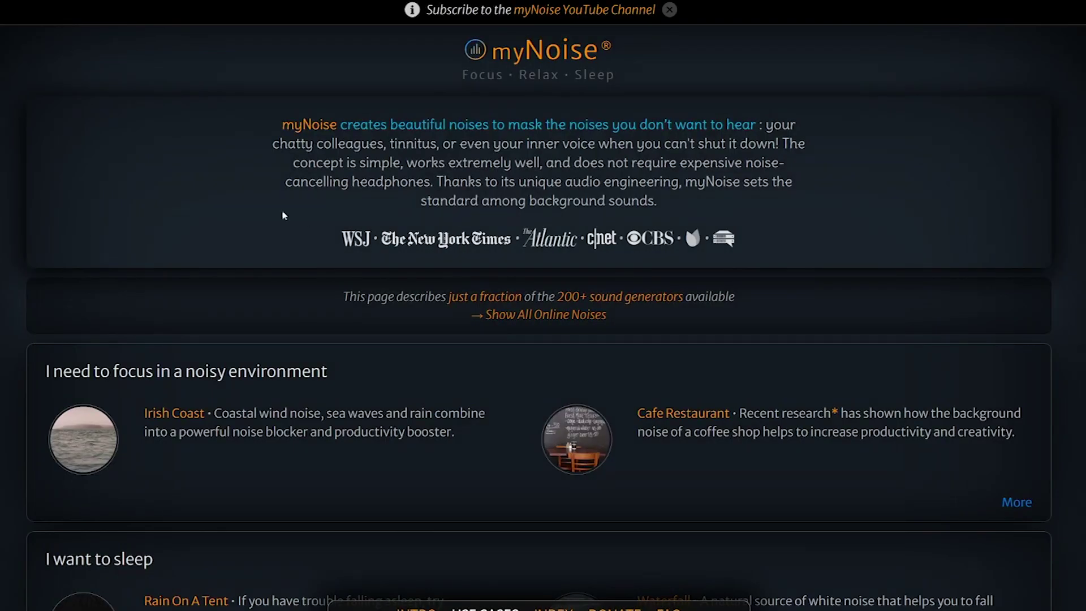
Step: Raise the Birds layer, bring in the 5th and 10th bands, and set Water Stream volume
scroll(485, 130, down, 15)
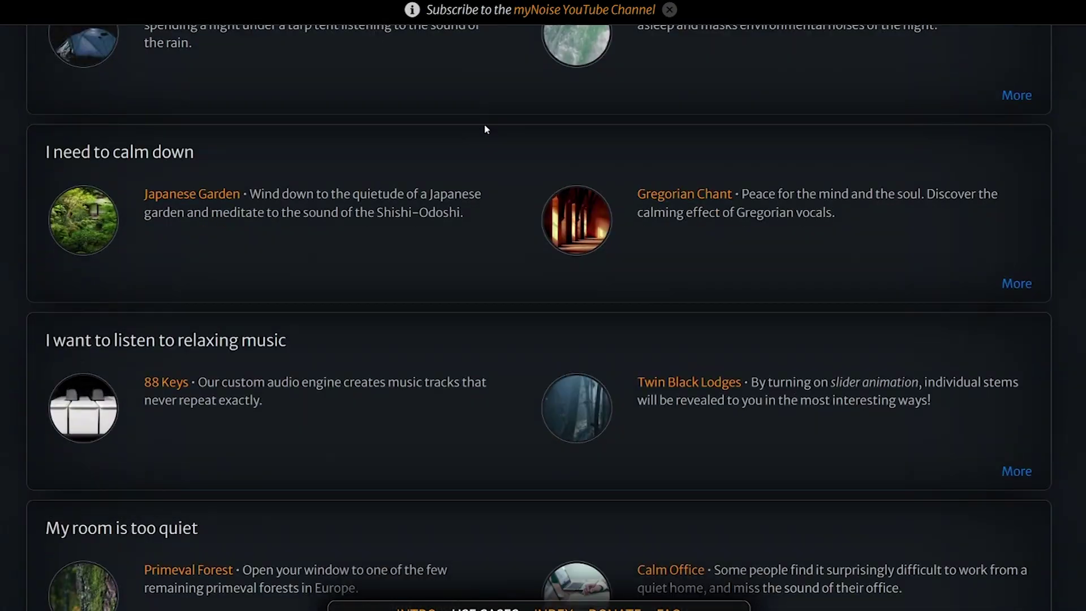
scroll(485, 130, down, 5)
scroll(485, 126, up, 7)
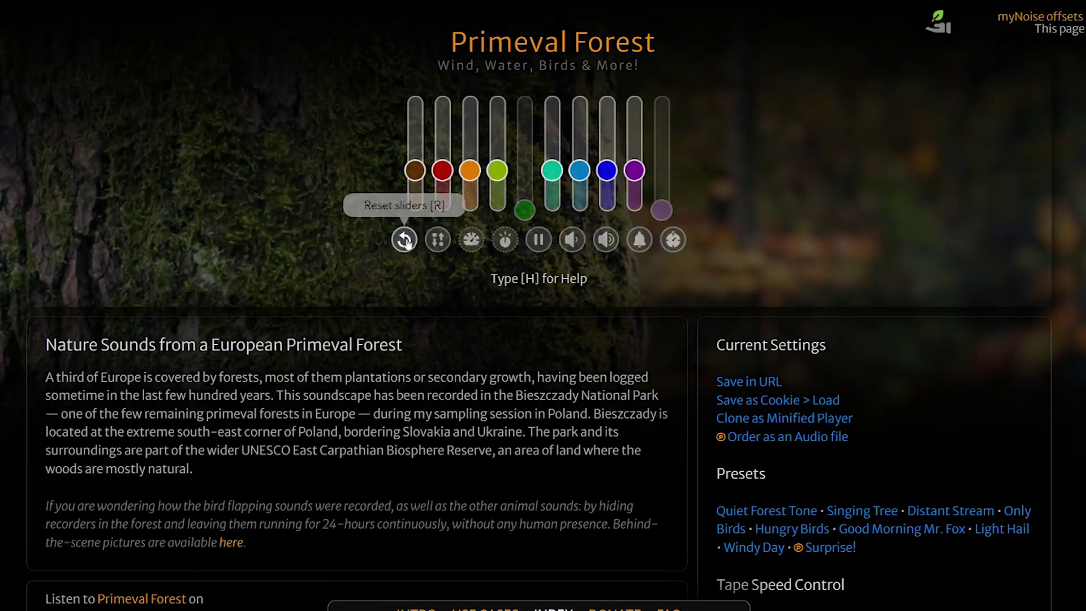
mouse_move(470, 170)
mouse_down()
mouse_move(470, 127)
mouse_move(470, 168)
mouse_up()
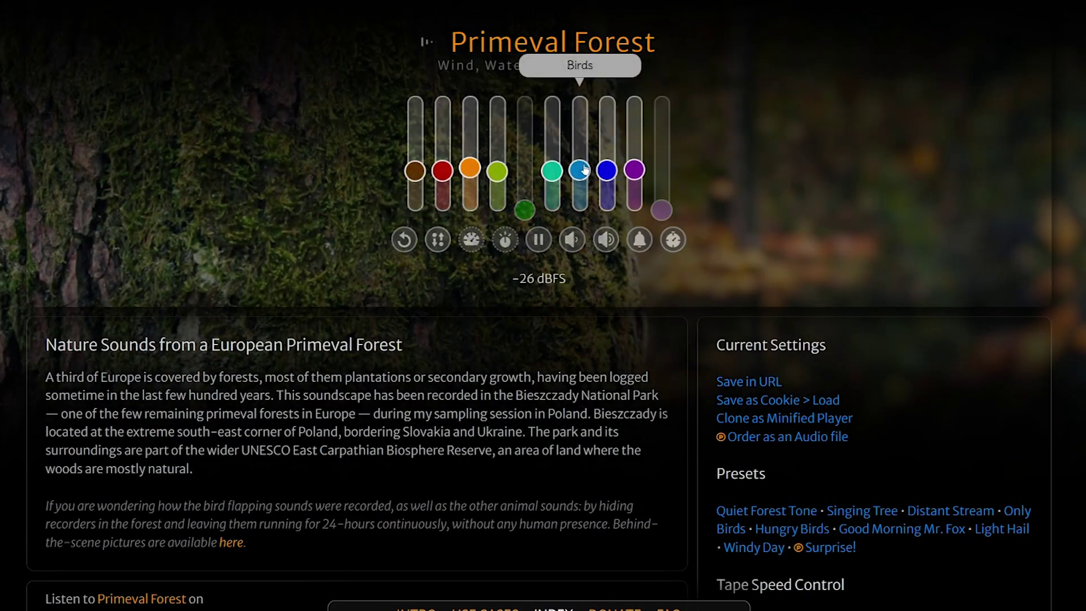
drag(579, 169, 585, 145)
drag(524, 209, 524, 190)
drag(661, 209, 661, 159)
mouse_move(416, 170)
mouse_down()
mouse_move(415, 194)
mouse_move(414, 116)
mouse_move(415, 192)
mouse_up()
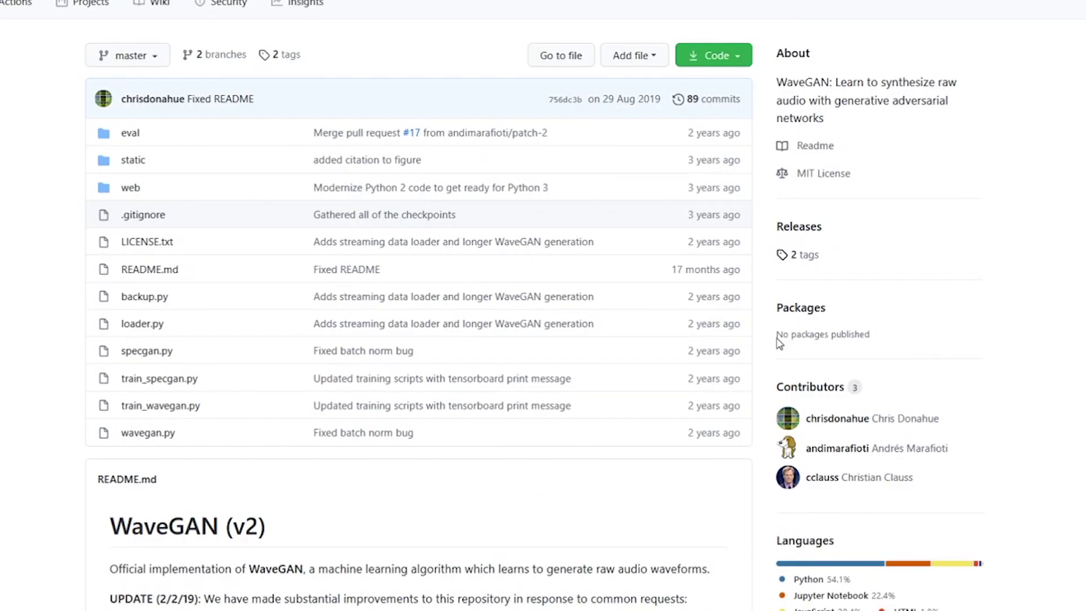
Step: Scroll down through the WaveGAN README on raw audio generation
scroll(715, 322, down, 5)
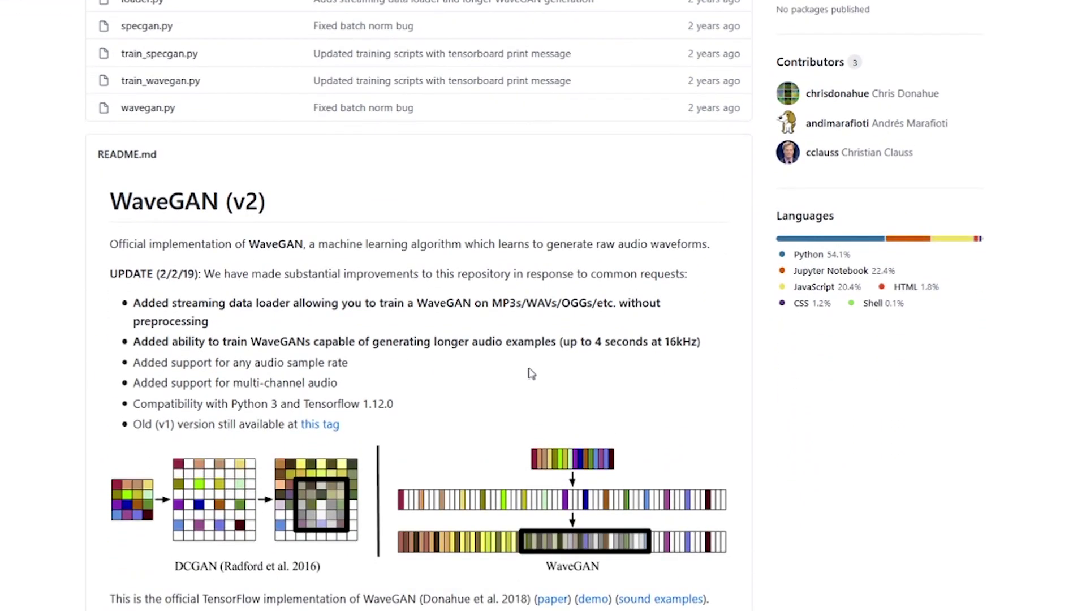
scroll(531, 373, down, 3)
scroll(604, 441, down, 4)
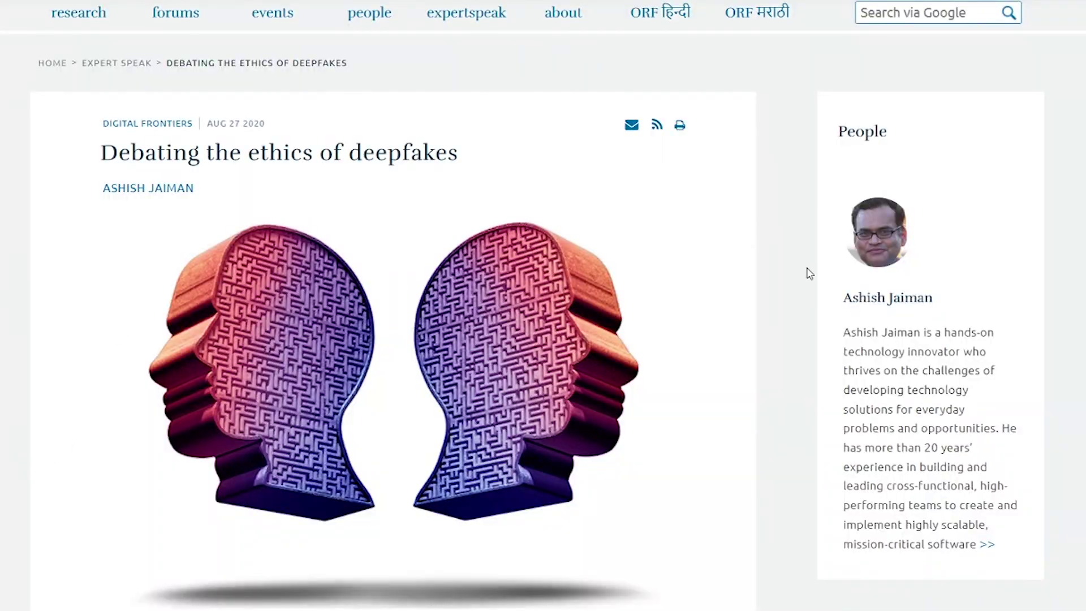
Step: Scroll down through the ORF article on deepfakes and AI-generated synthetic media
scroll(803, 289, down, 10)
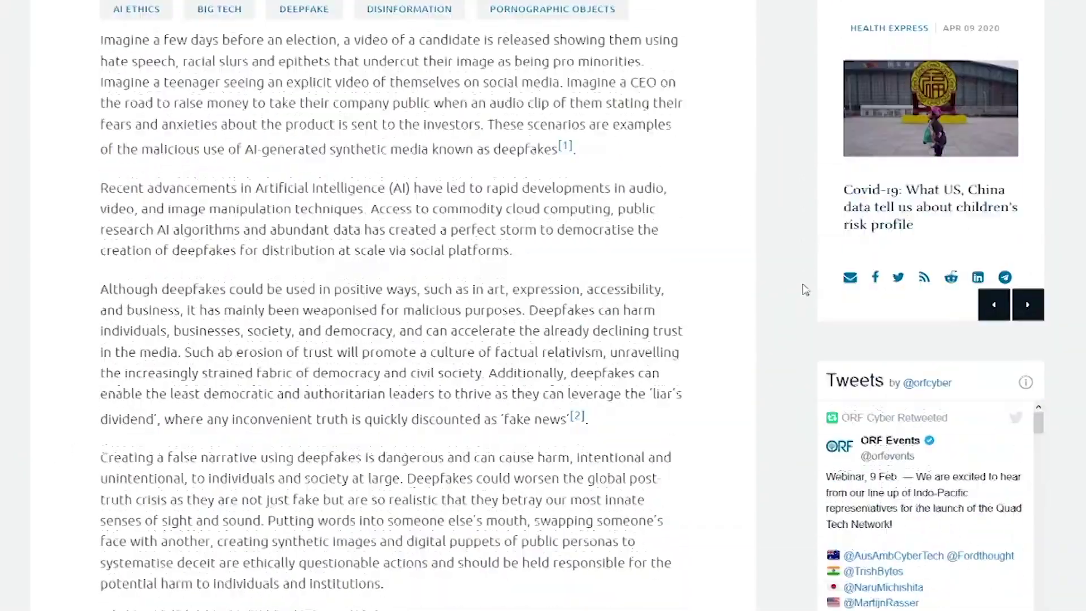
scroll(803, 286, down, 1)
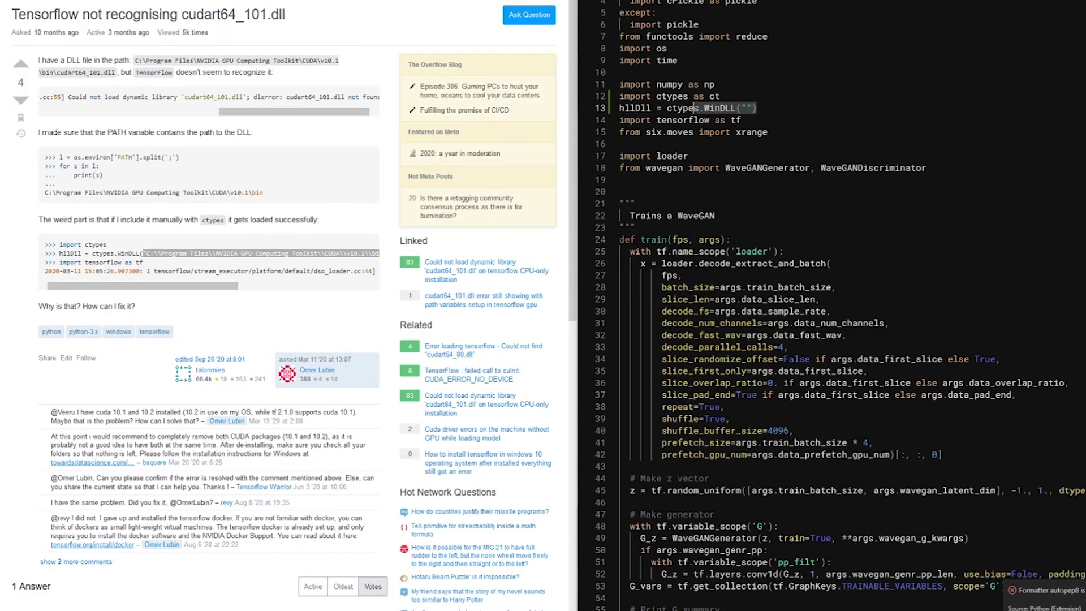
Step: Delete the ctypes import and WinDLL loading lines (12–13) from the WaveGAN training script
key(shift+Up)
key(shift+Home)
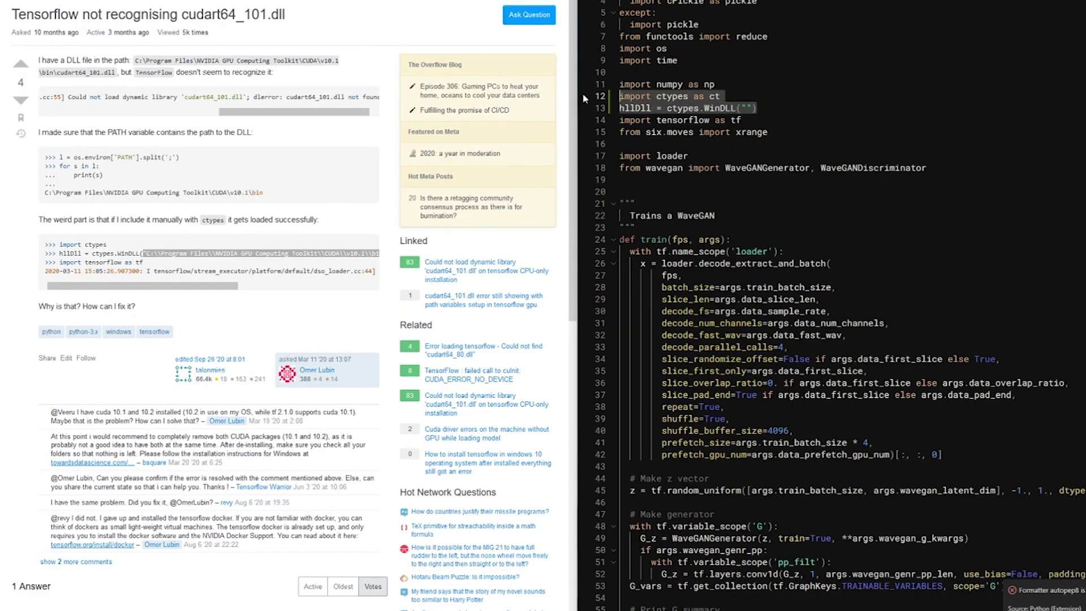
key(ctrl+shift+k)
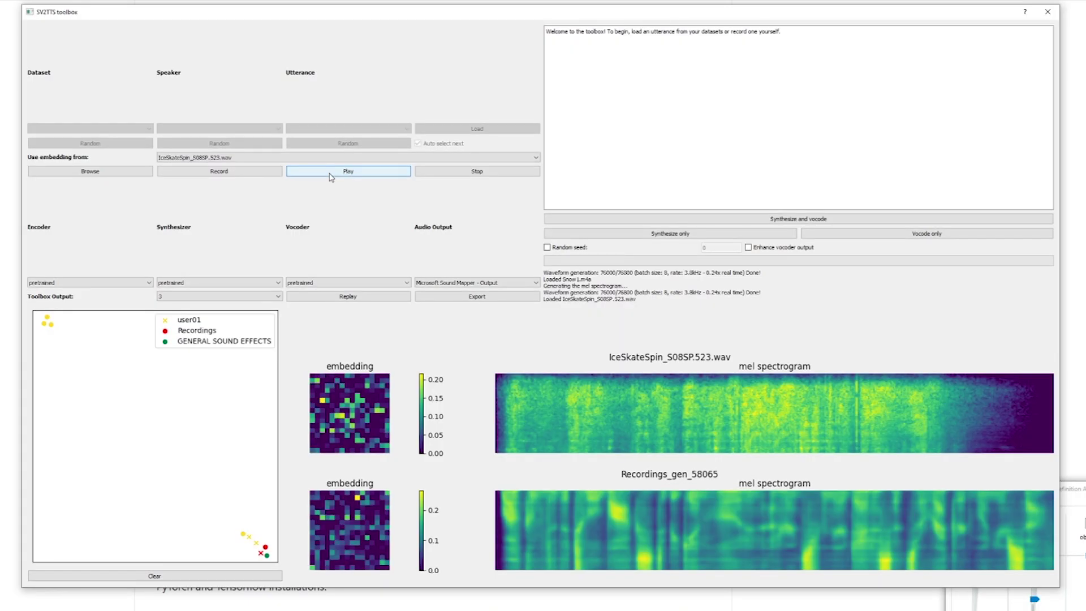
Step: Play the loaded IceSkateSpin_S08SP.523.wav clip, then synthesize and vocode a new output
click(332, 177)
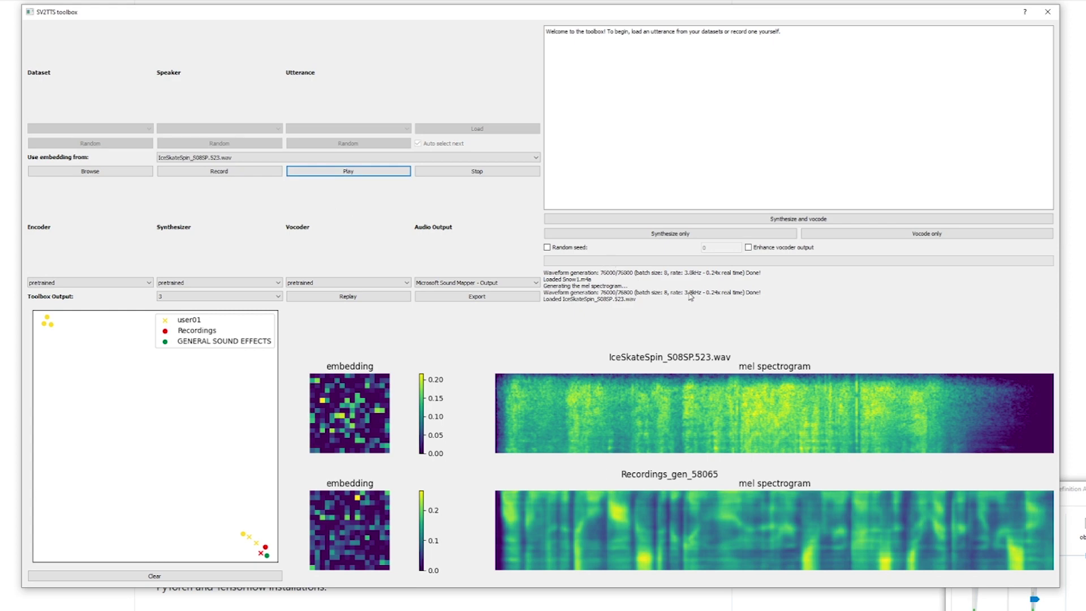
click(710, 221)
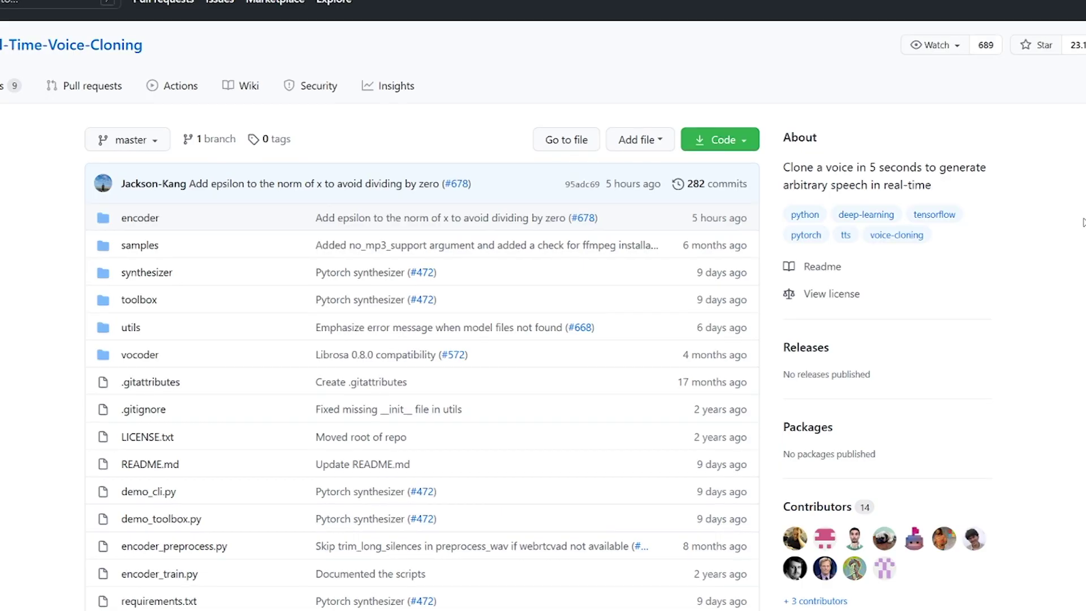
scroll(691, 301, down, 15)
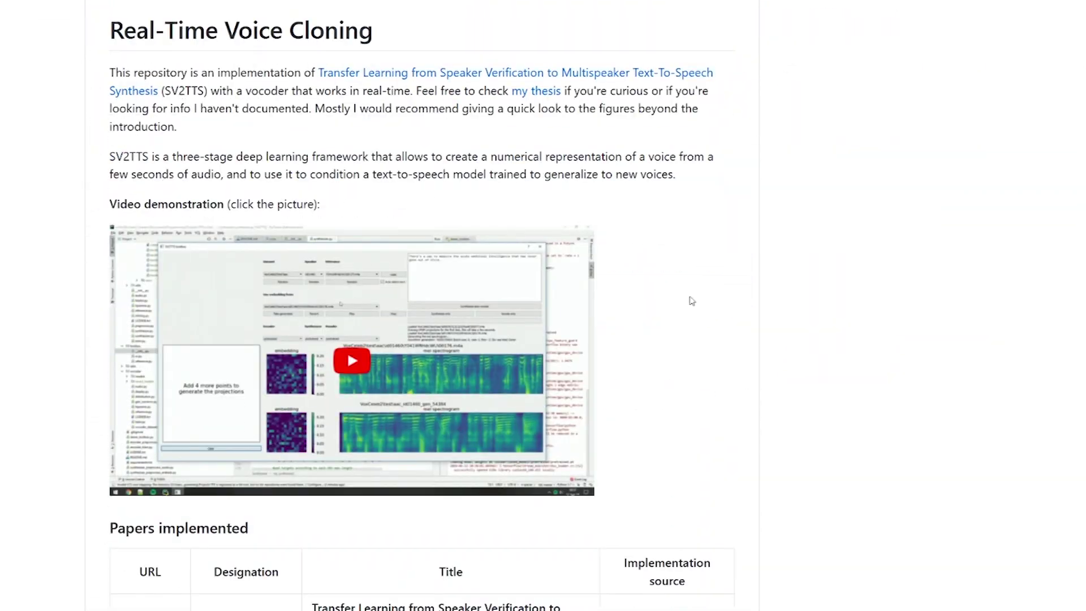
Step: Scroll the Real-Time Voice Cloning README down to the Download Pretrained Models heading and back up
scroll(400, 222, down, 8)
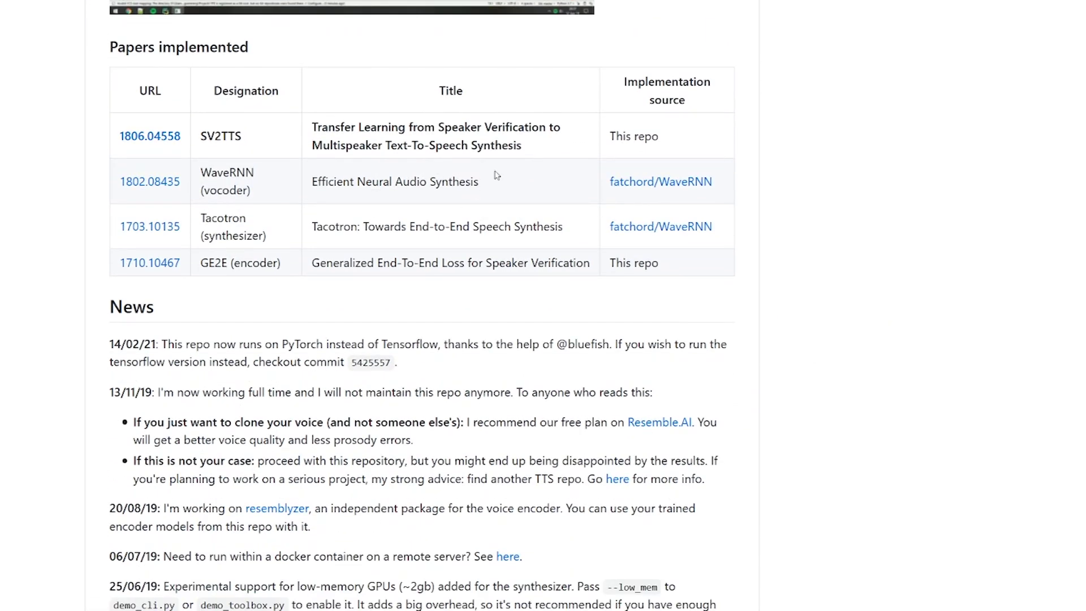
scroll(893, 251, down, 12)
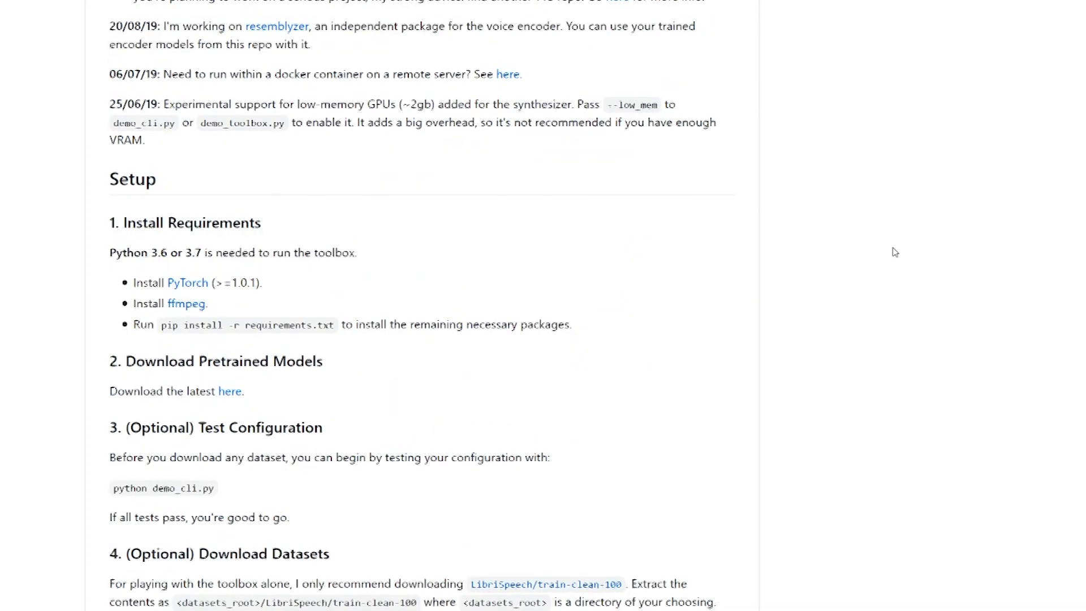
drag(335, 152, 185, 145)
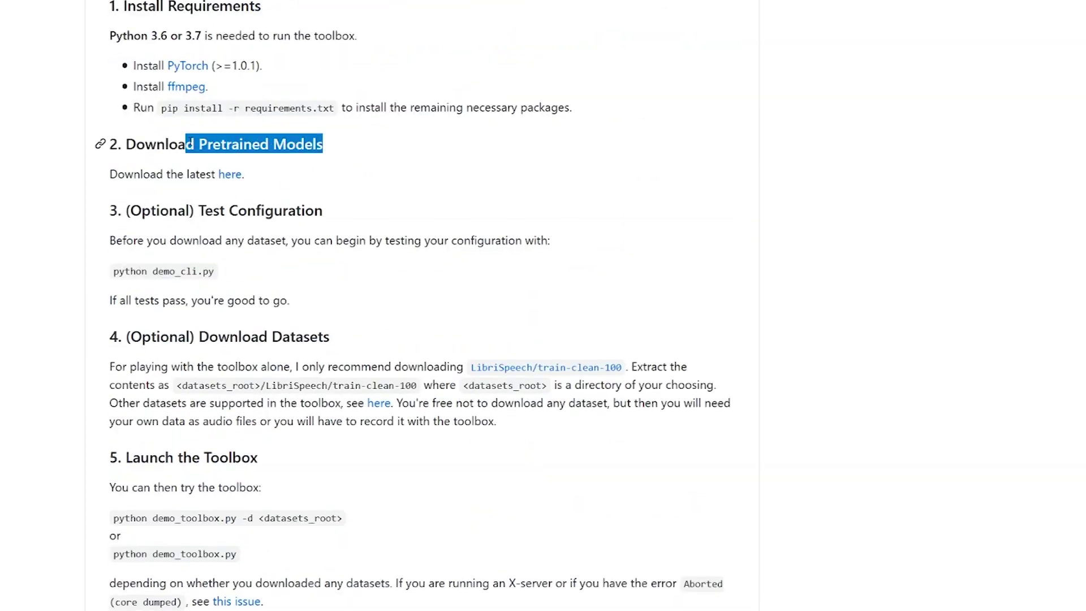
click(574, 171)
scroll(916, 121, up, 20)
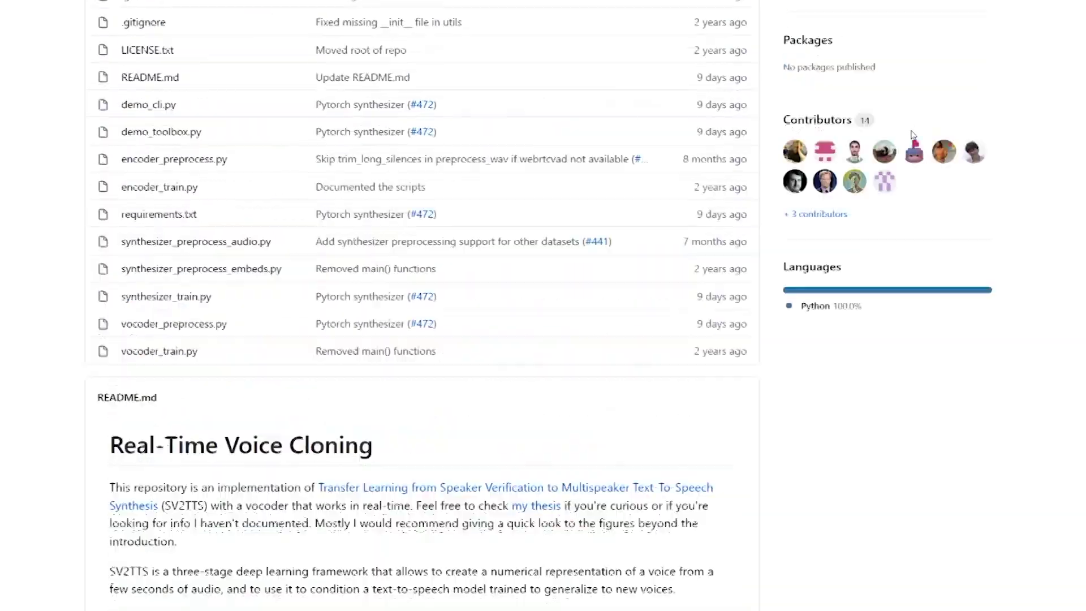
scroll(912, 135, up, 2)
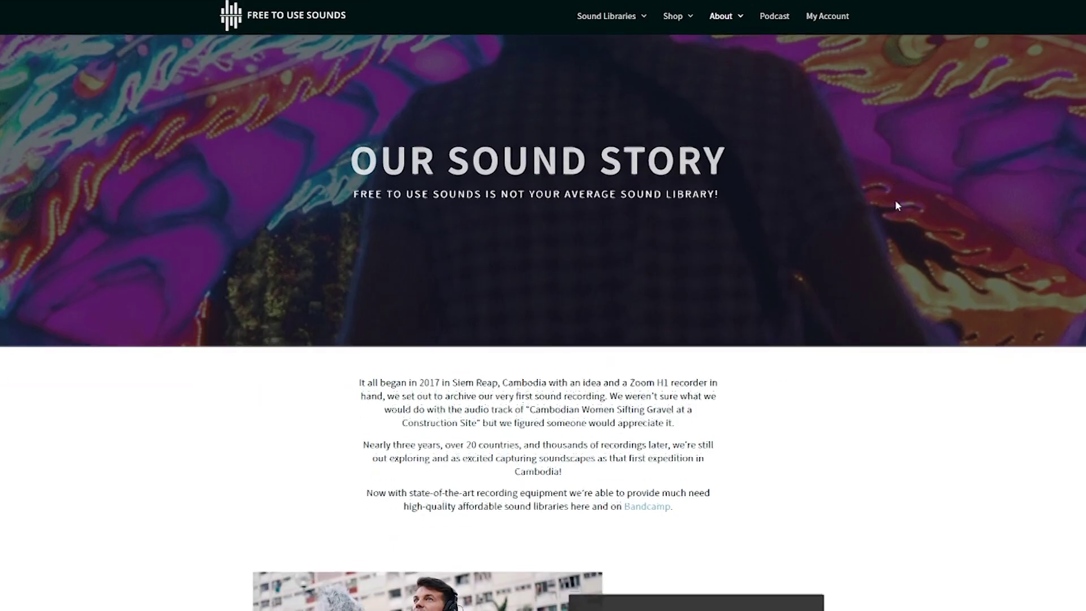
Step: Scroll through the Our Sound Story page and the New York City Sounds 1.0 page down to its player
scroll(895, 199, down, 6)
scroll(898, 206, down, 6)
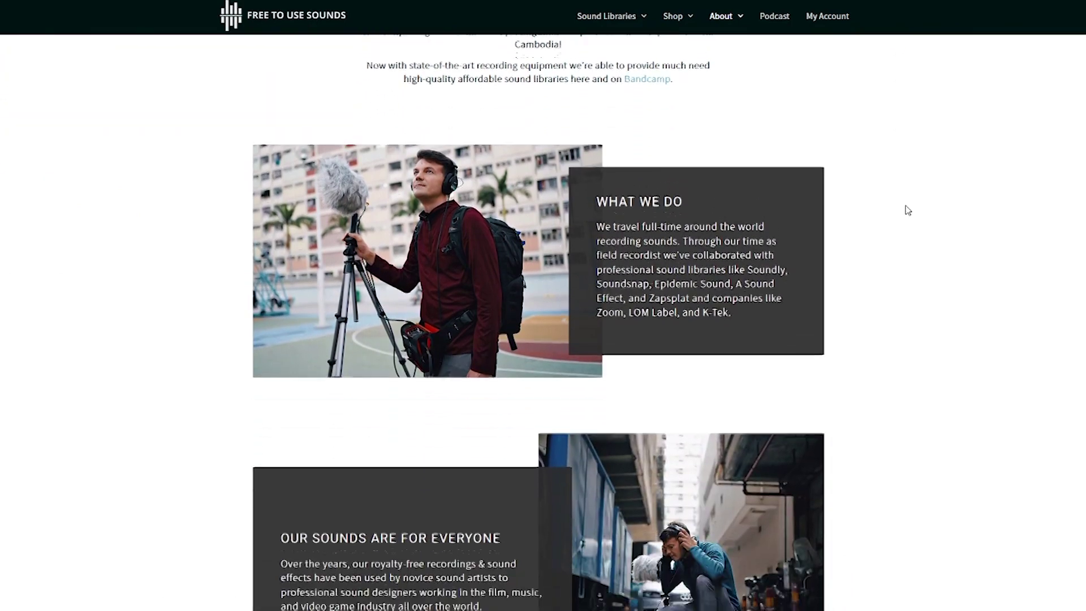
scroll(946, 227, down, 11)
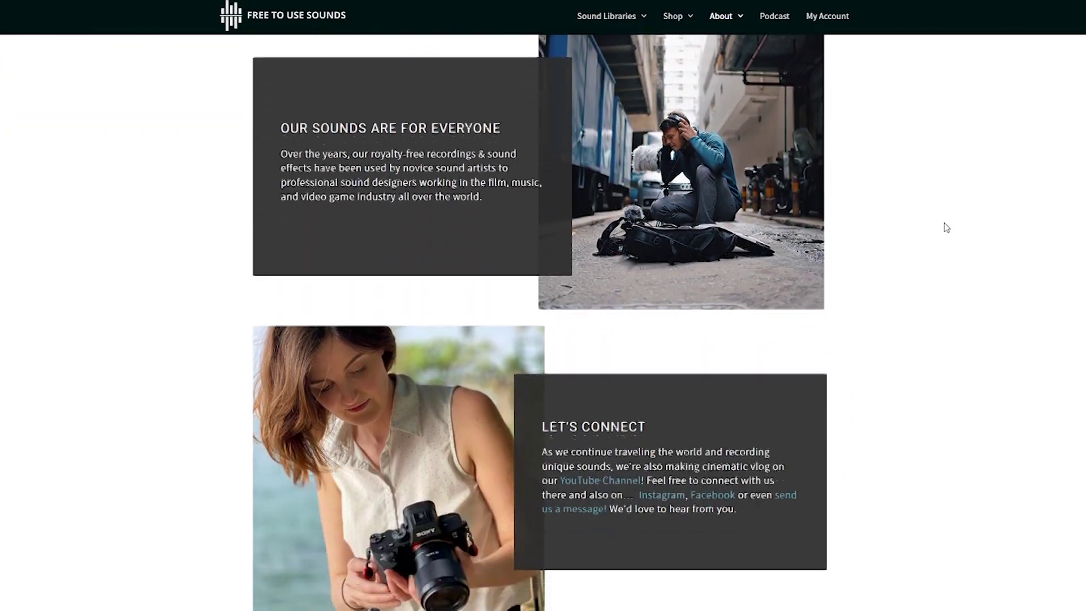
scroll(946, 228, down, 4)
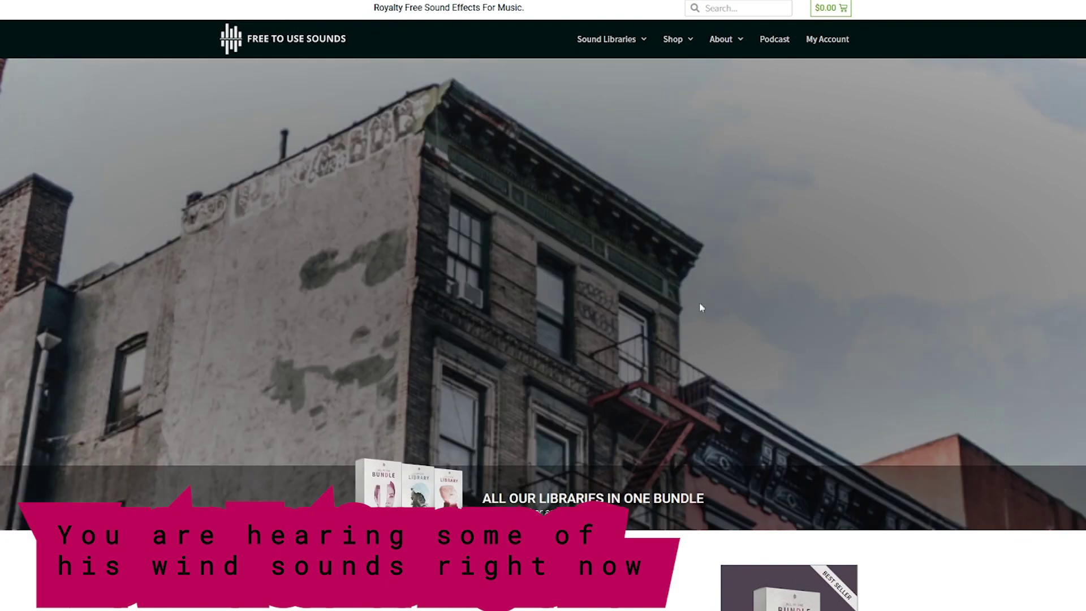
scroll(700, 306, down, 4)
scroll(719, 300, down, 4)
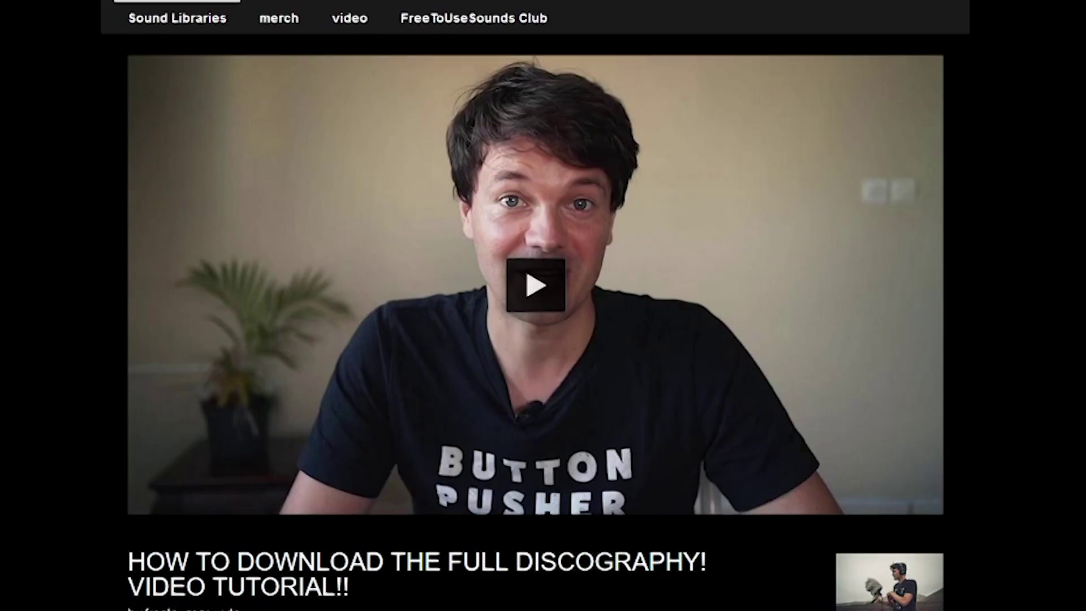
scroll(543, 305, down, 10)
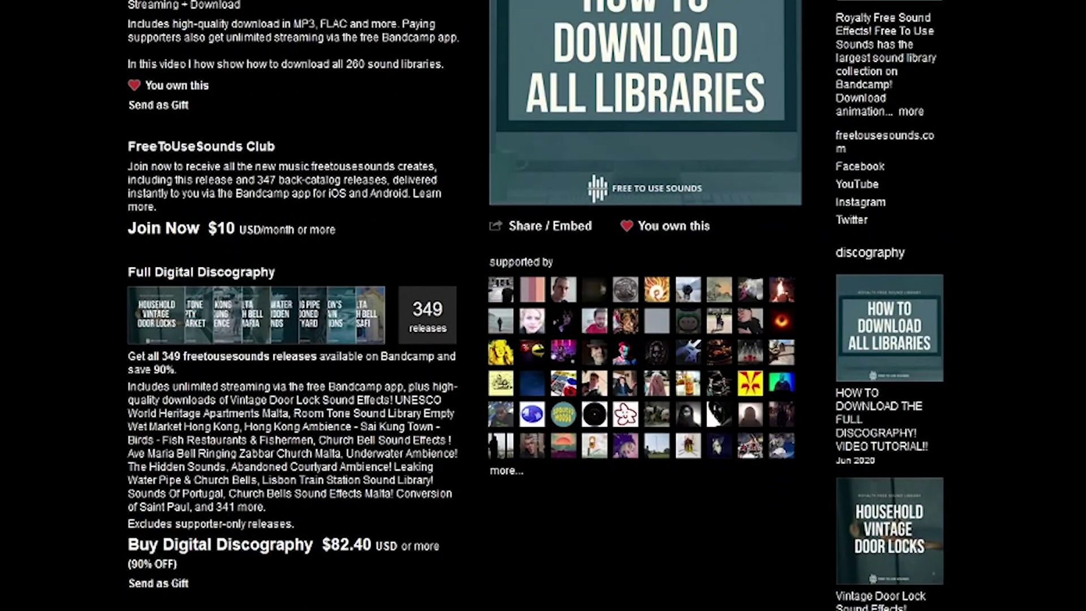
Step: Expand the FreeToUseSounds full discography into a thumbnail grid and scroll far down through the releases
click(434, 321)
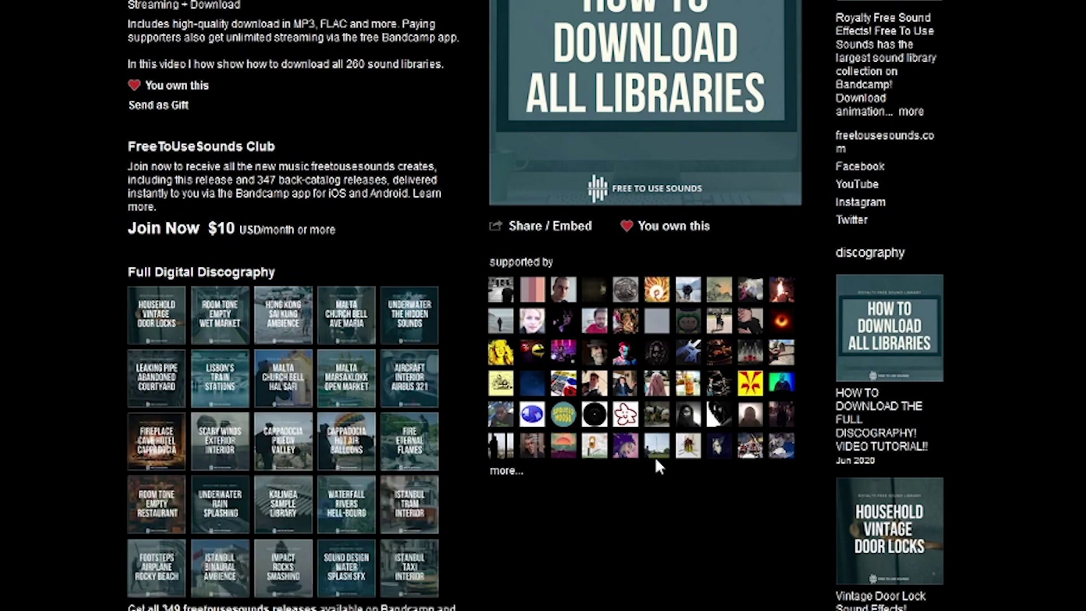
scroll(1067, 420, up, 2)
scroll(1067, 419, down, 8)
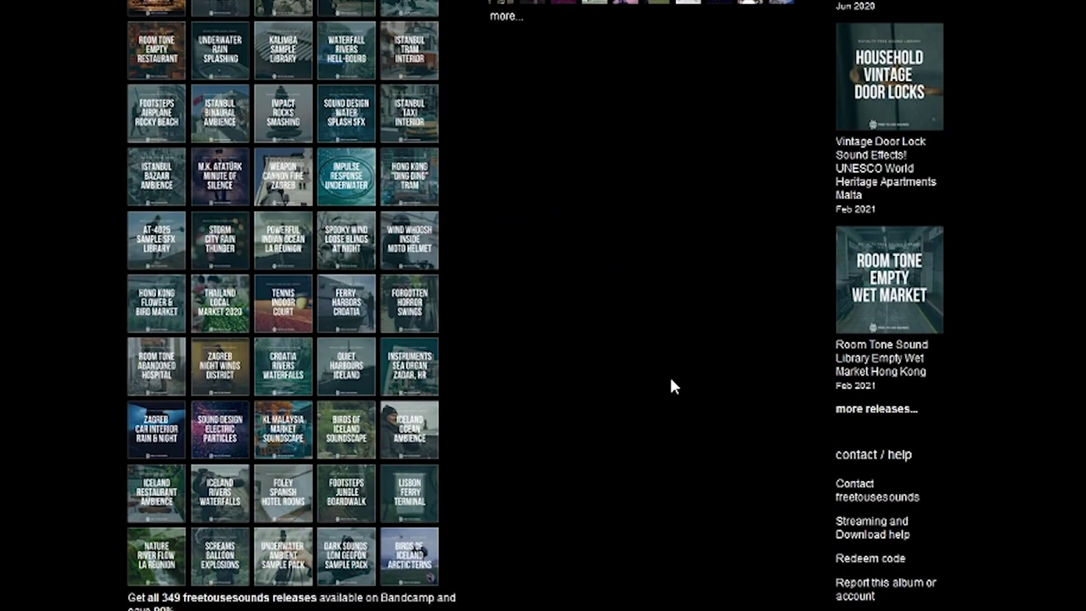
scroll(1073, 460, down, 5)
scroll(1074, 464, down, 10)
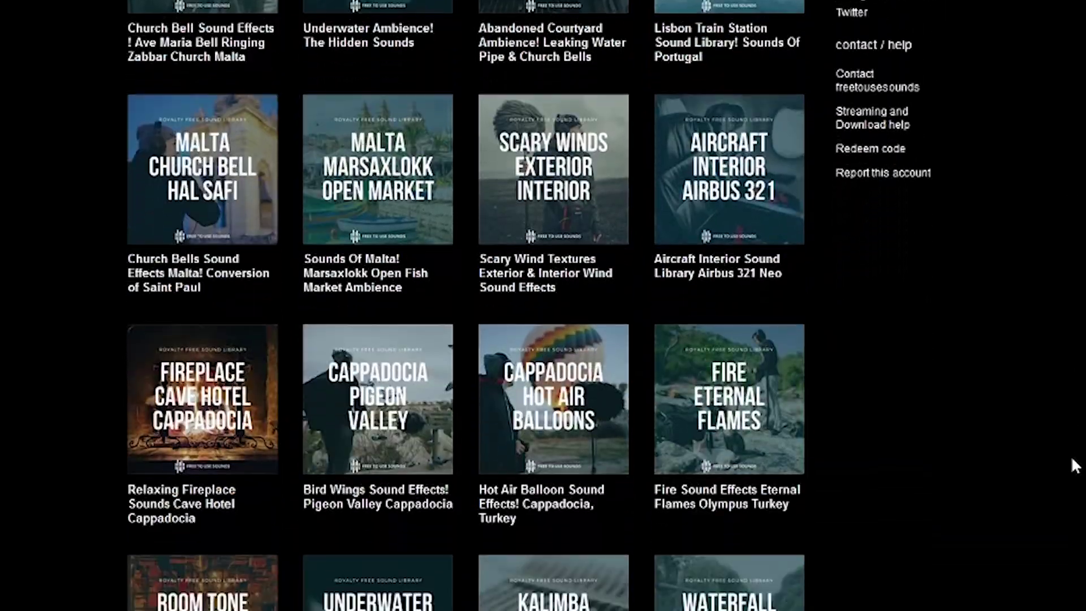
scroll(1070, 462, down, 10)
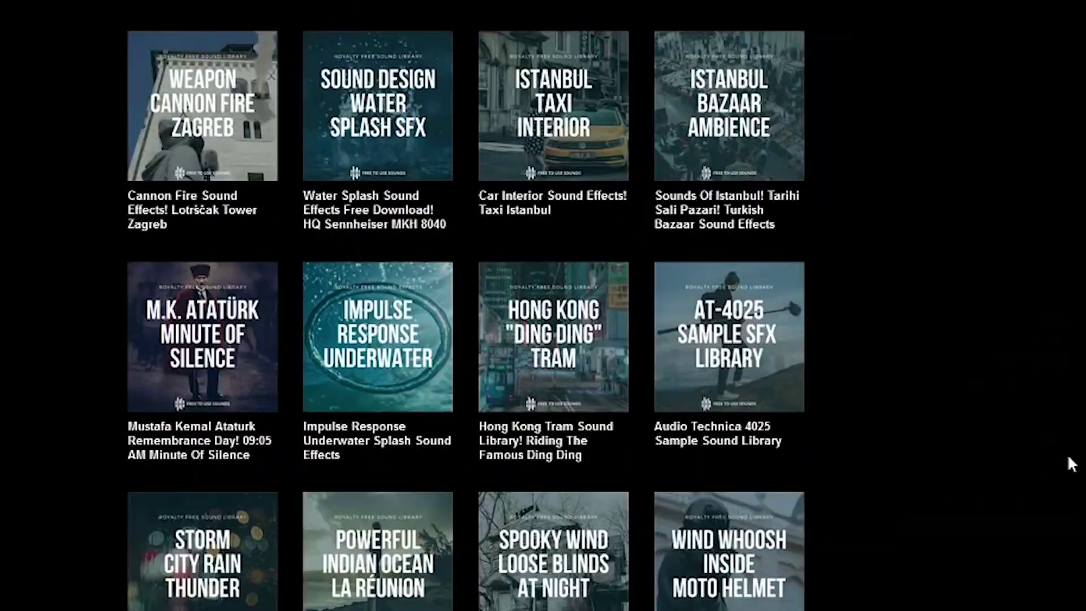
scroll(1071, 457, down, 10)
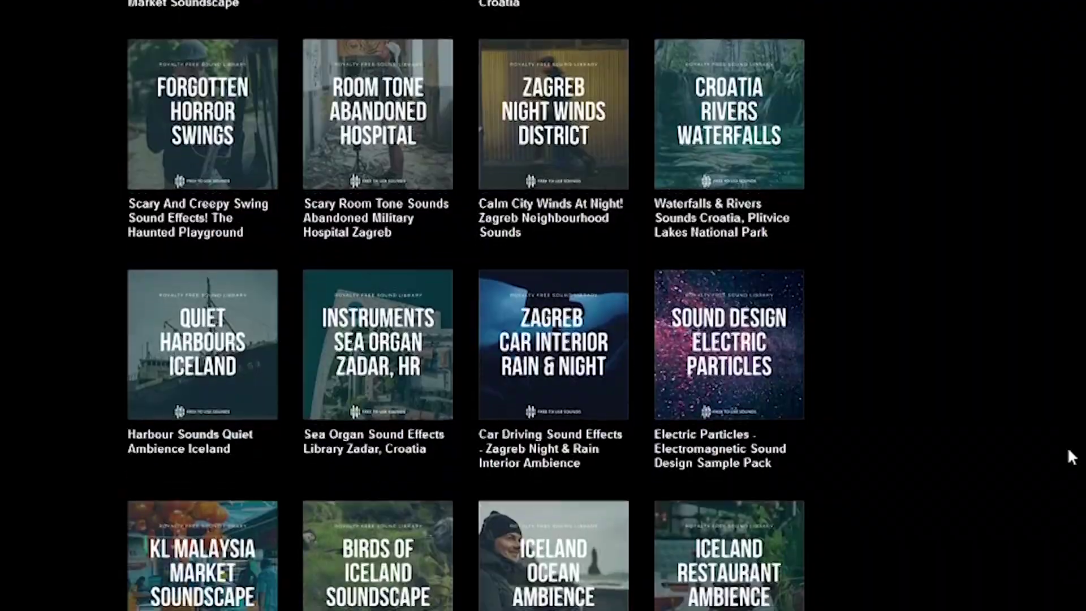
scroll(1068, 451, down, 10)
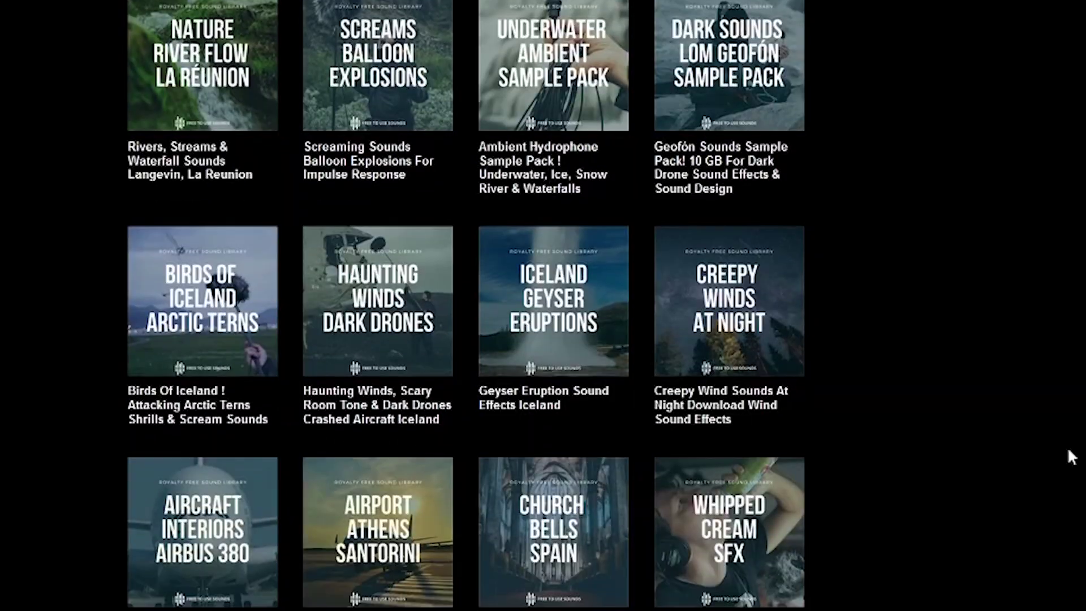
scroll(1071, 456, down, 10)
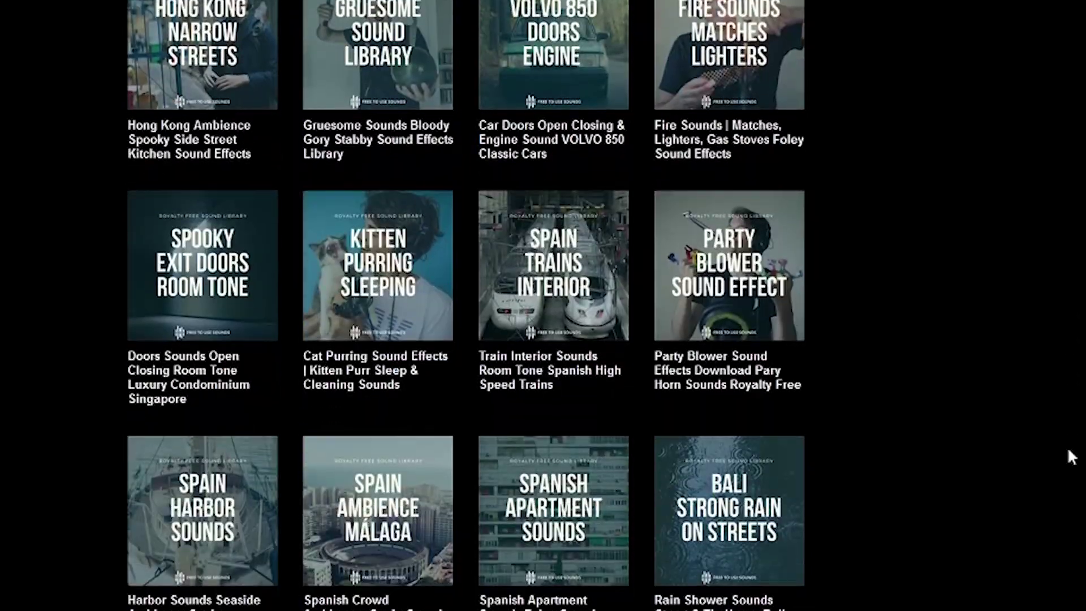
scroll(1070, 457, down, 10)
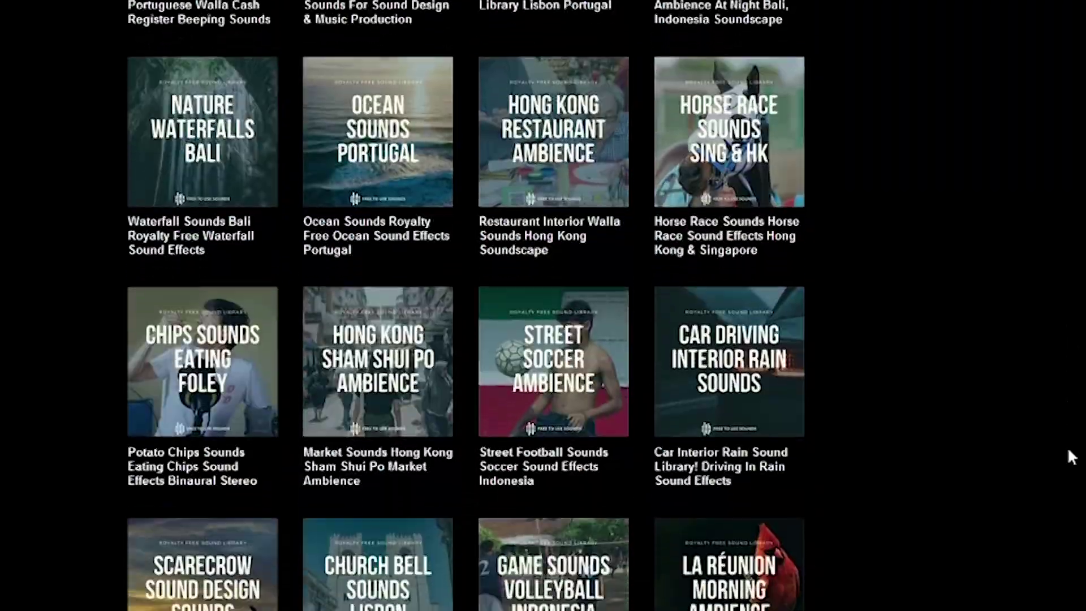
scroll(1068, 451, down, 12)
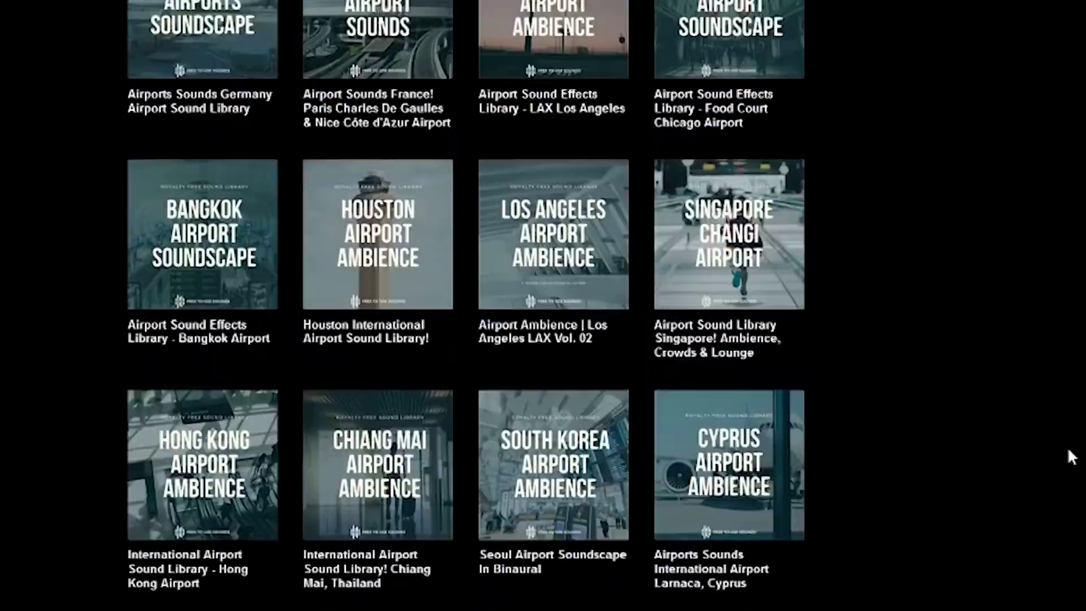
scroll(1070, 457, down, 1)
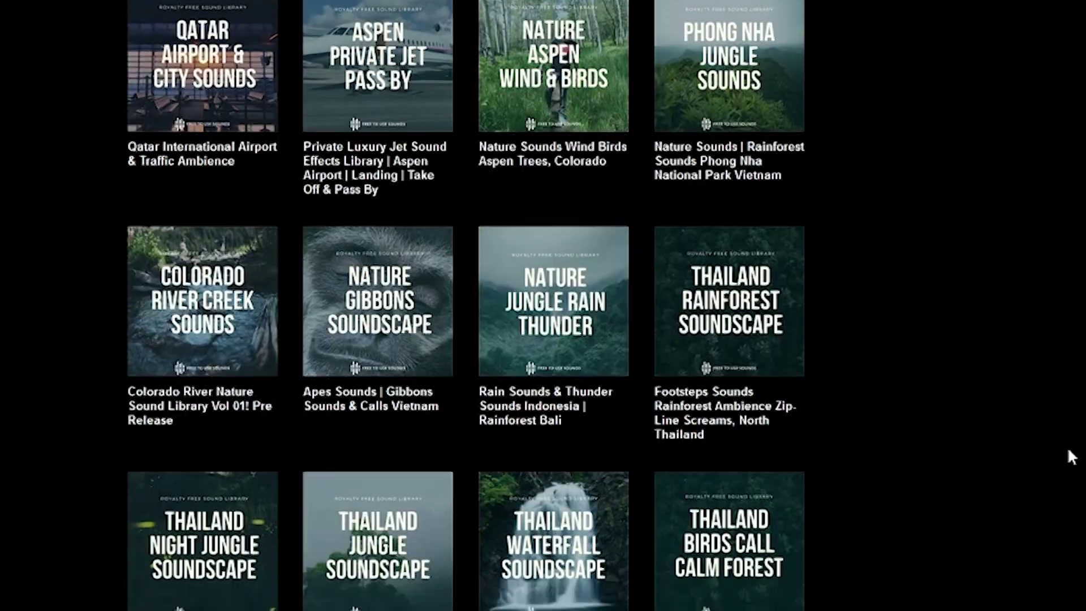
scroll(1068, 450, down, 10)
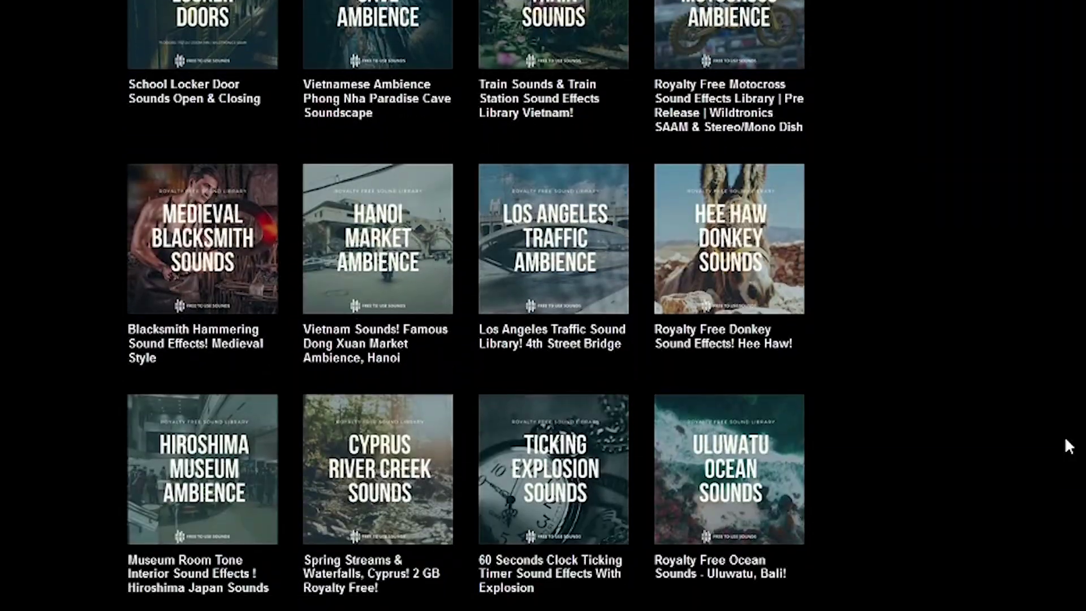
scroll(1065, 441, down, 15)
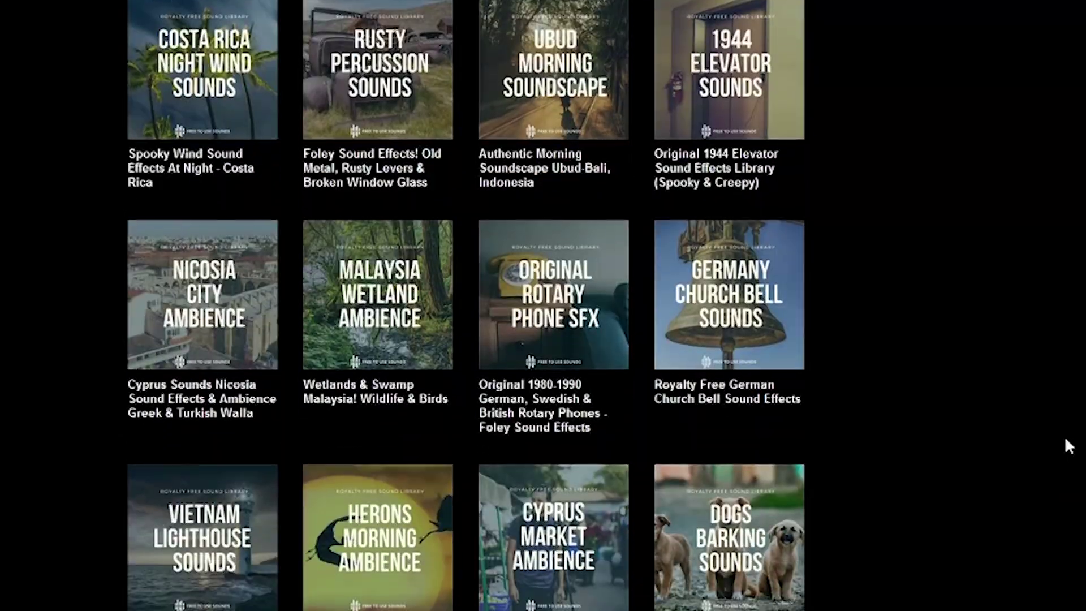
scroll(1065, 440, down, 15)
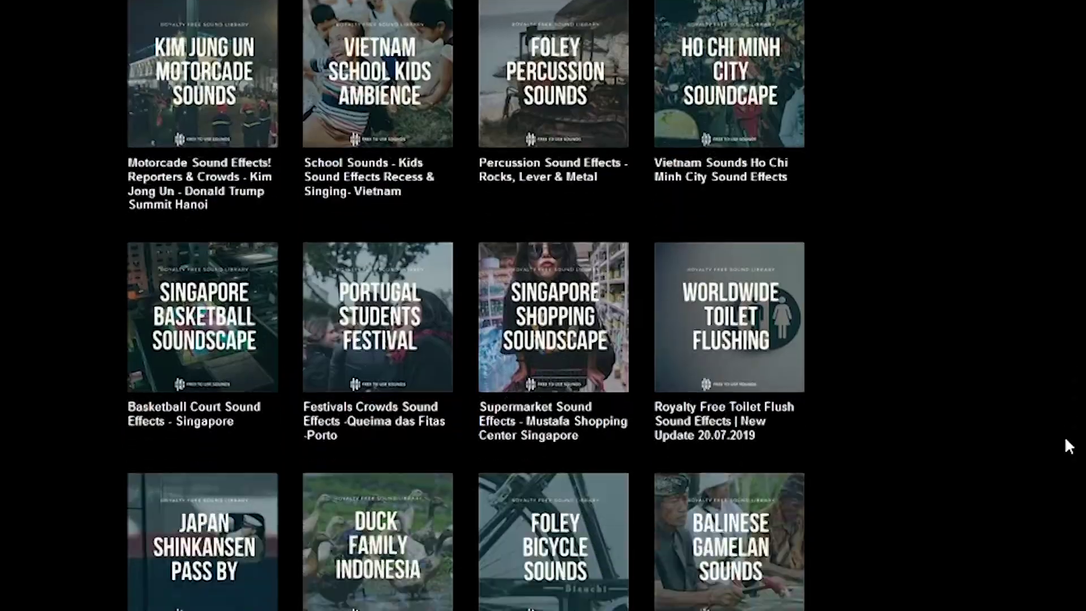
scroll(1066, 440, down, 16)
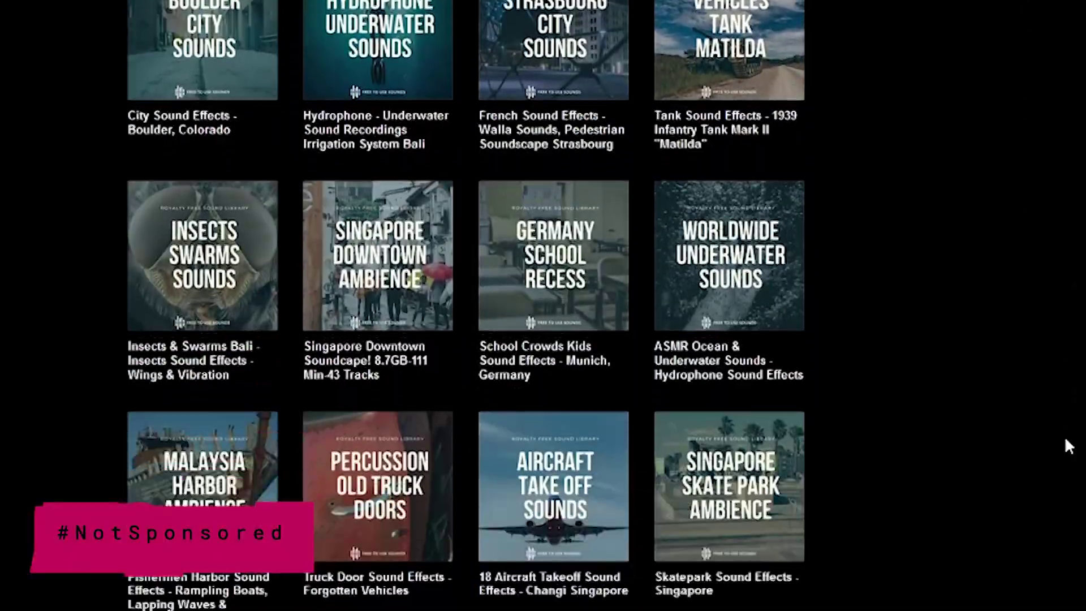
scroll(1064, 442, down, 14)
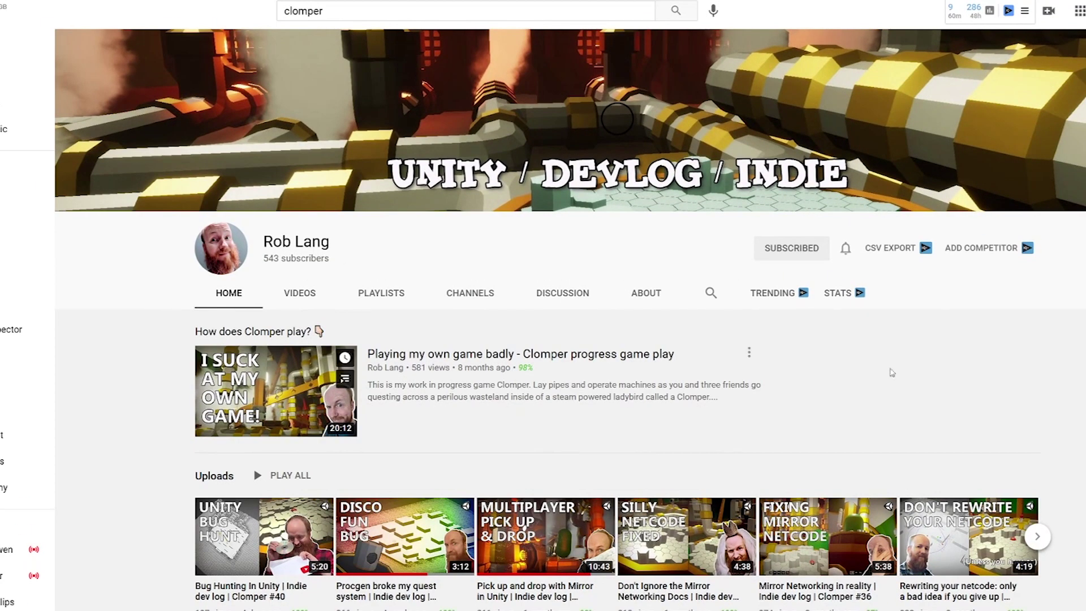
Step: List the Clomper devlog channel's videos, starting with 'Bug Hunting In Unity'
scroll(1054, 314, down, 3)
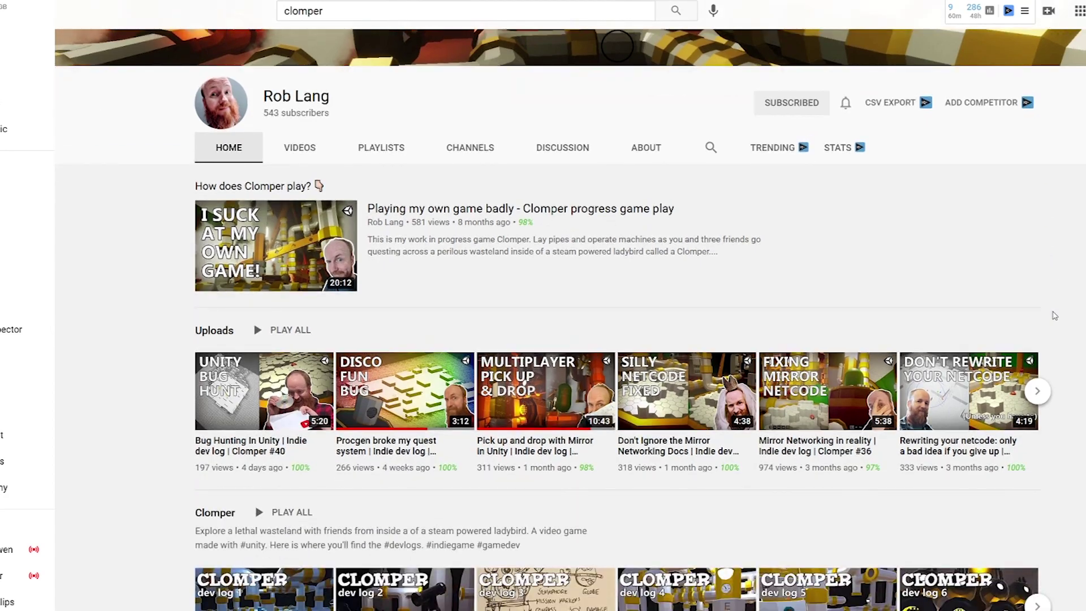
scroll(735, 219, down, 5)
scroll(453, 156, up, 5)
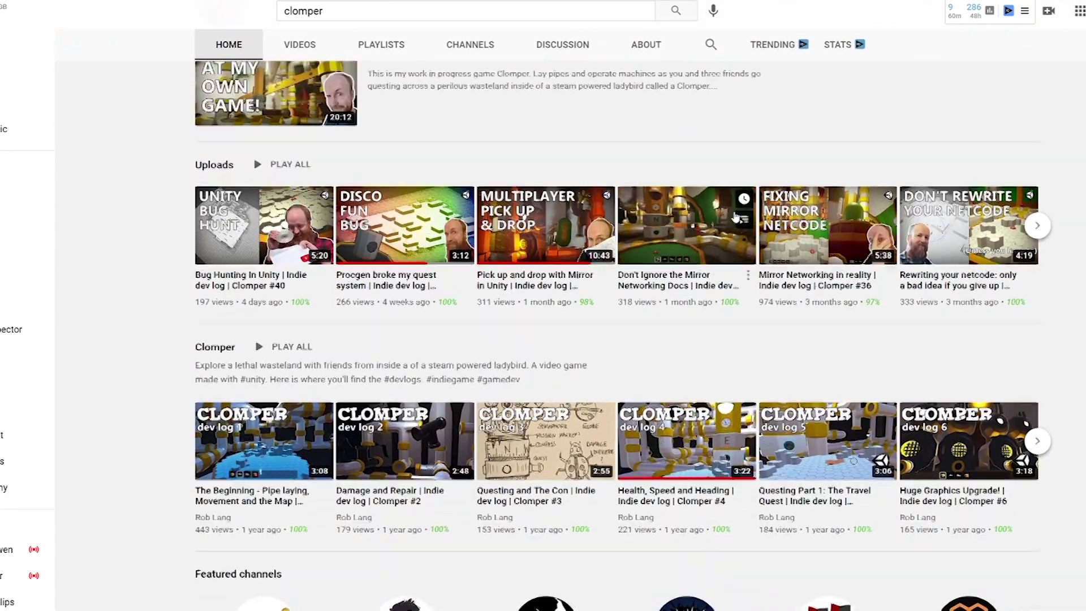
click(299, 148)
scroll(468, 253, down, 3)
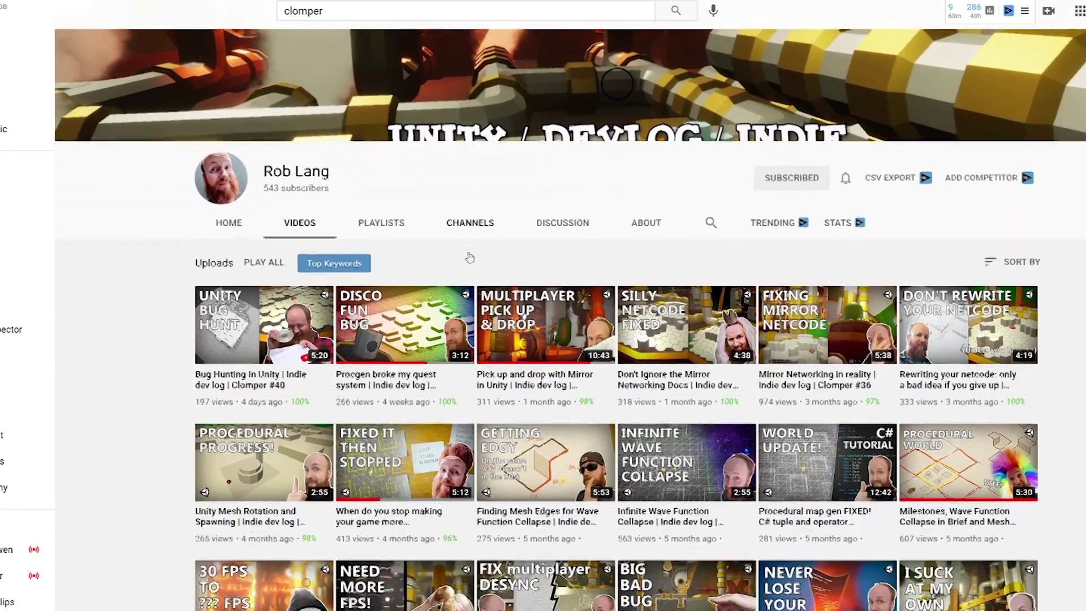
scroll(728, 384, down, 2)
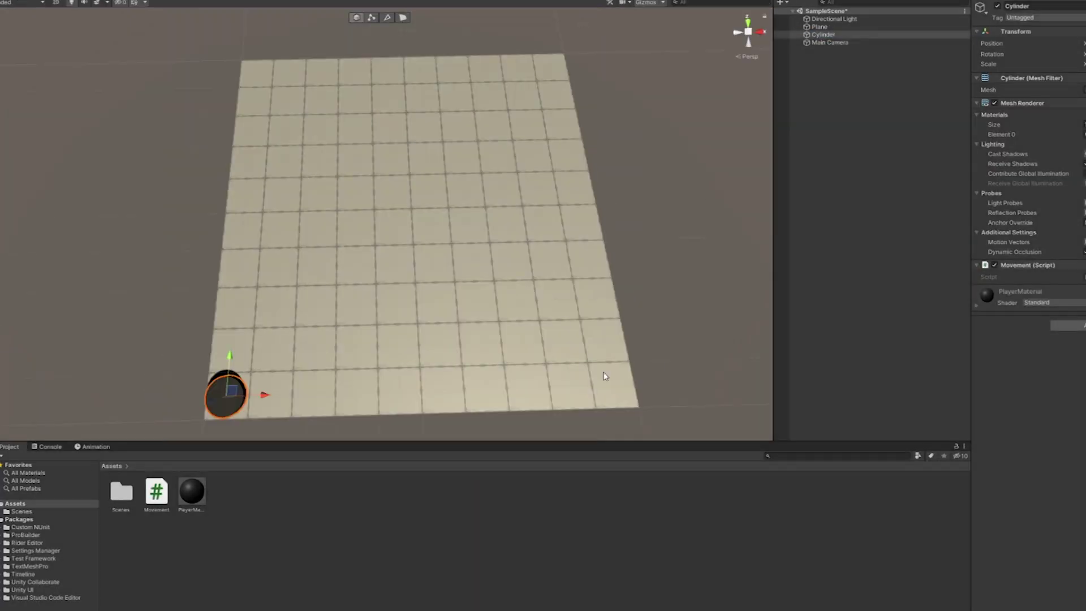
Step: Orbit to the cylinder and change the Movement script's 0.1f height step to 0.0f
right_drag(755, 211, 414, 268)
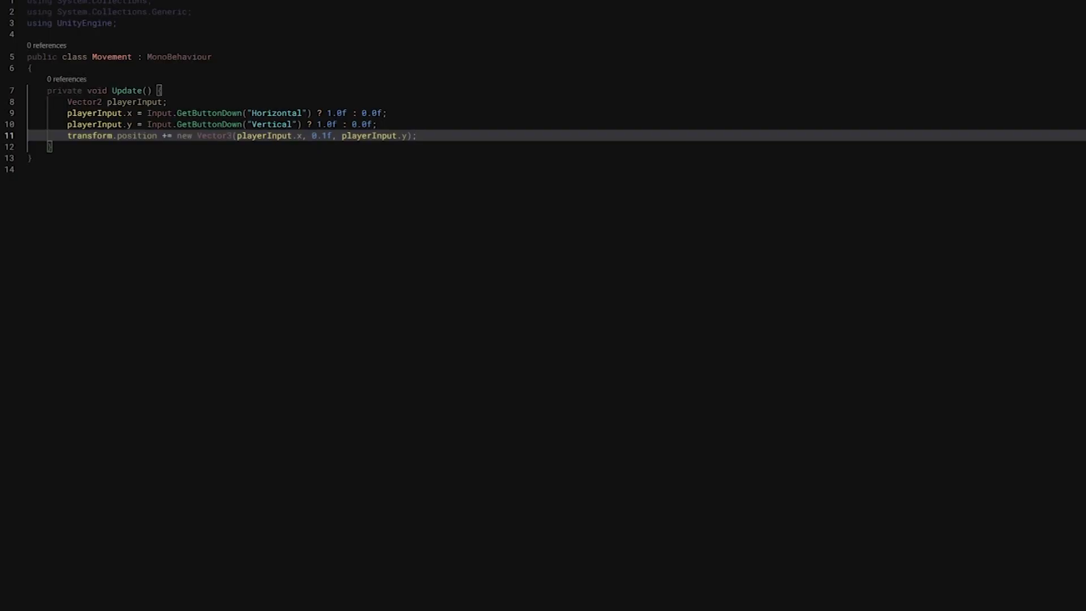
drag(312, 136, 332, 136)
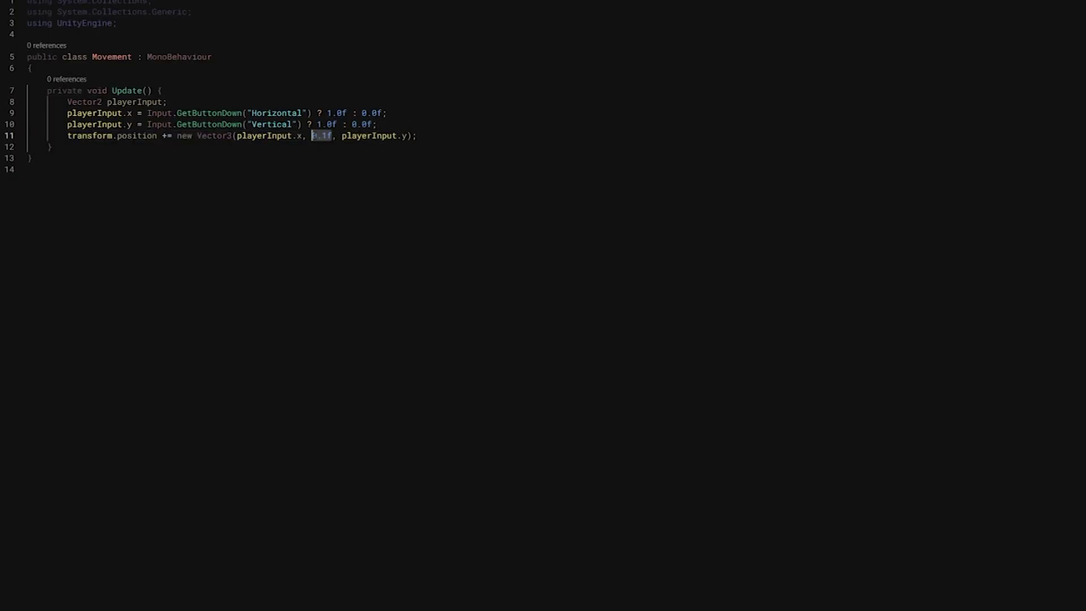
text(0.0f)
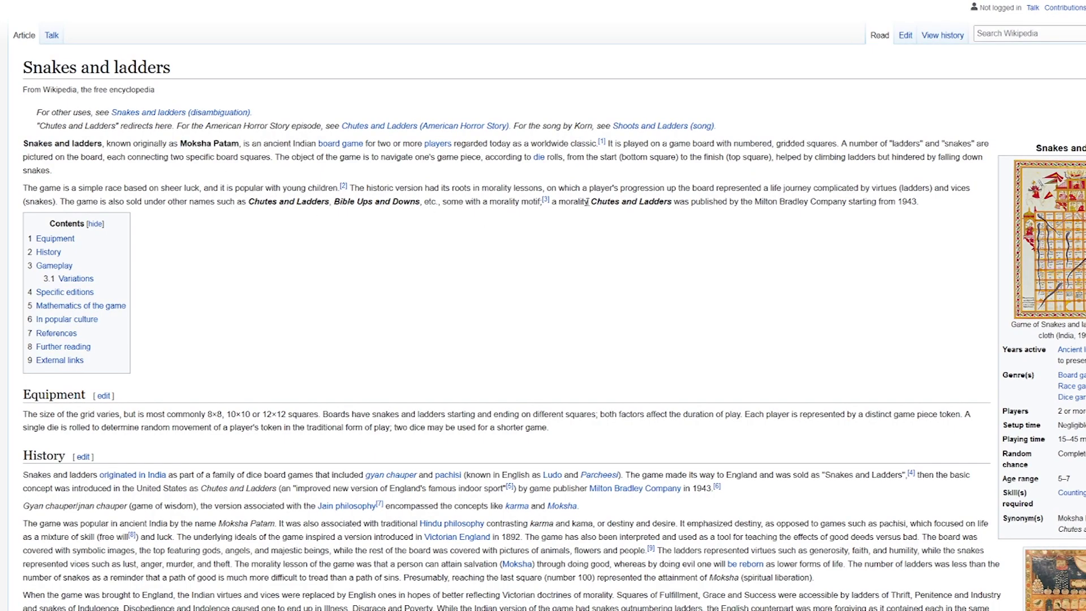
Step: Scroll the Snakes and ladders article to the 'Mathematics of the game' section
scroll(634, 274, down, 7)
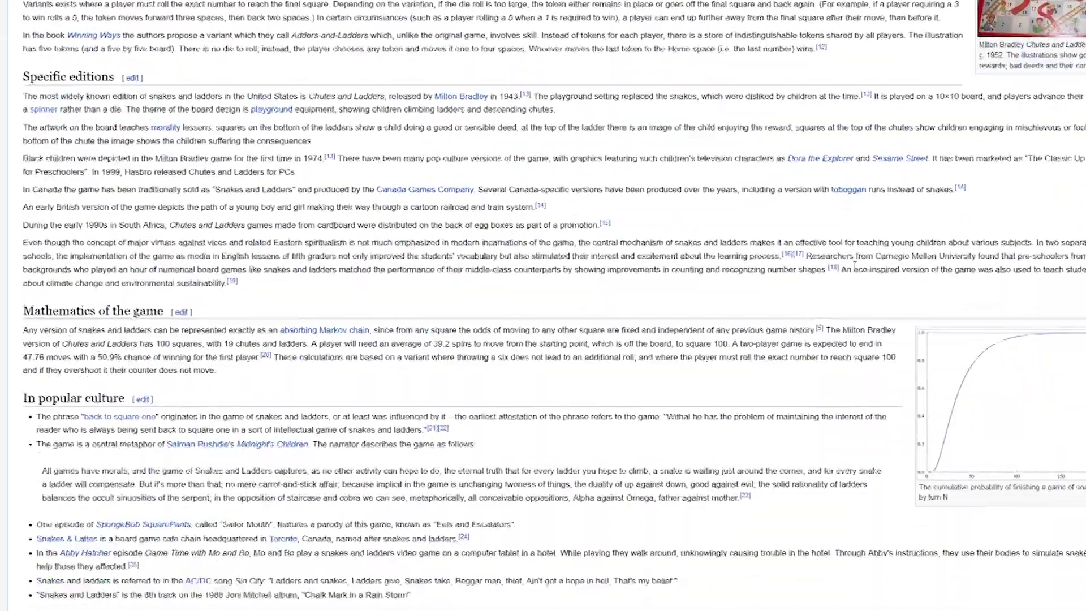
scroll(855, 265, down, 1)
drag(56, 238, 234, 259)
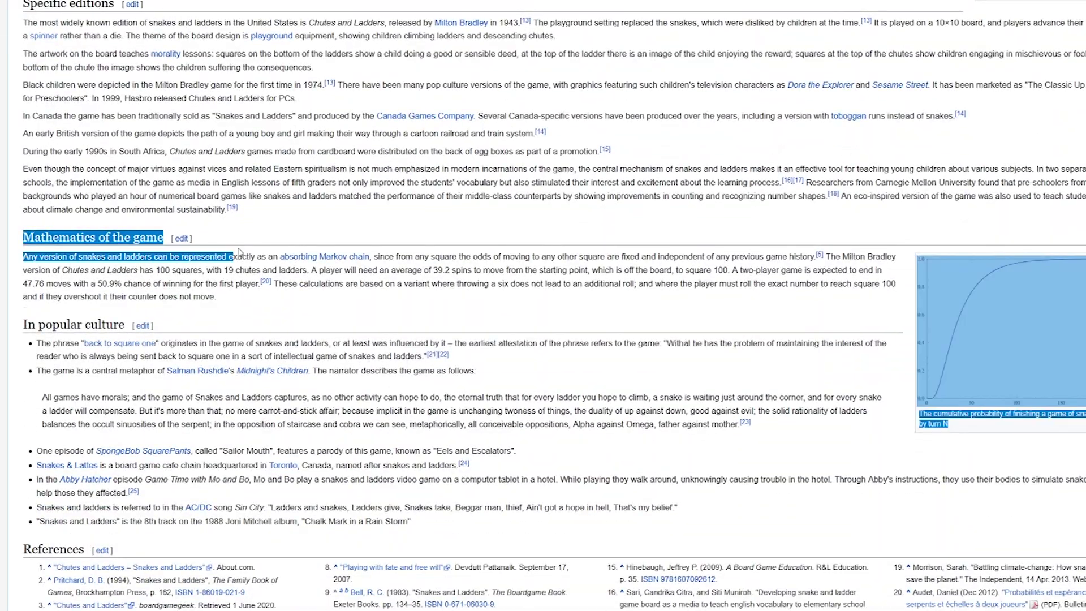
click(363, 229)
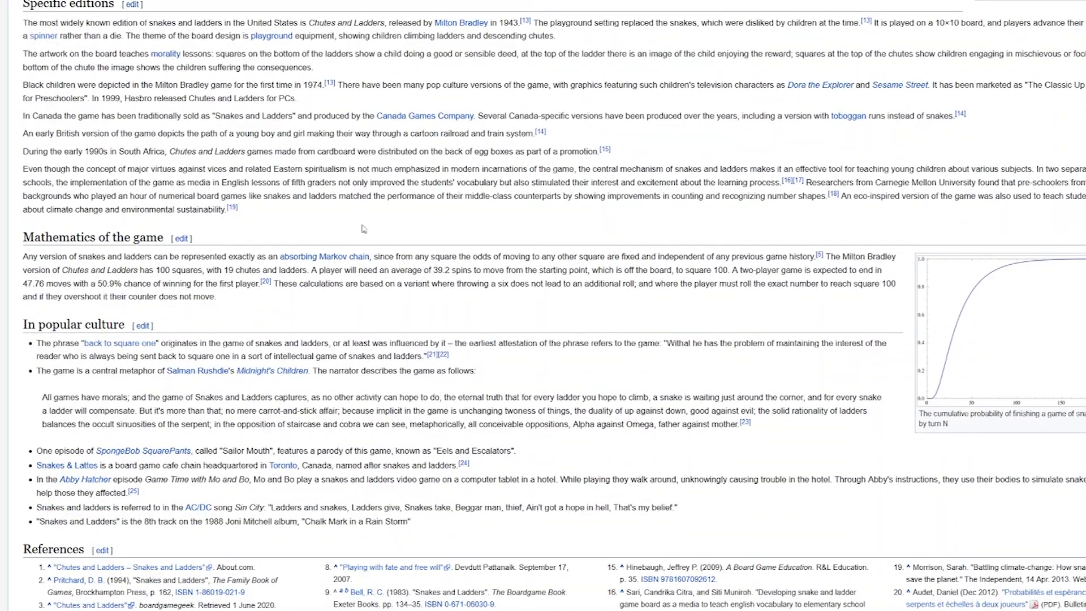
Step: Skim the absorbing Markov chain article, then return and view the enlarged finishing-probability graph
click(295, 257)
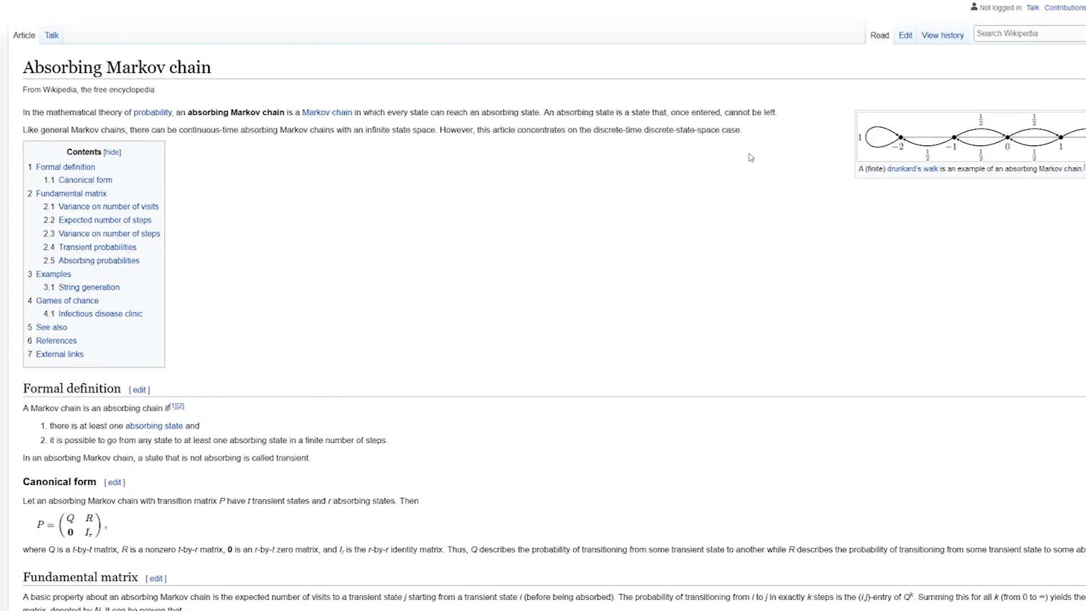
scroll(194, 155, down, 5)
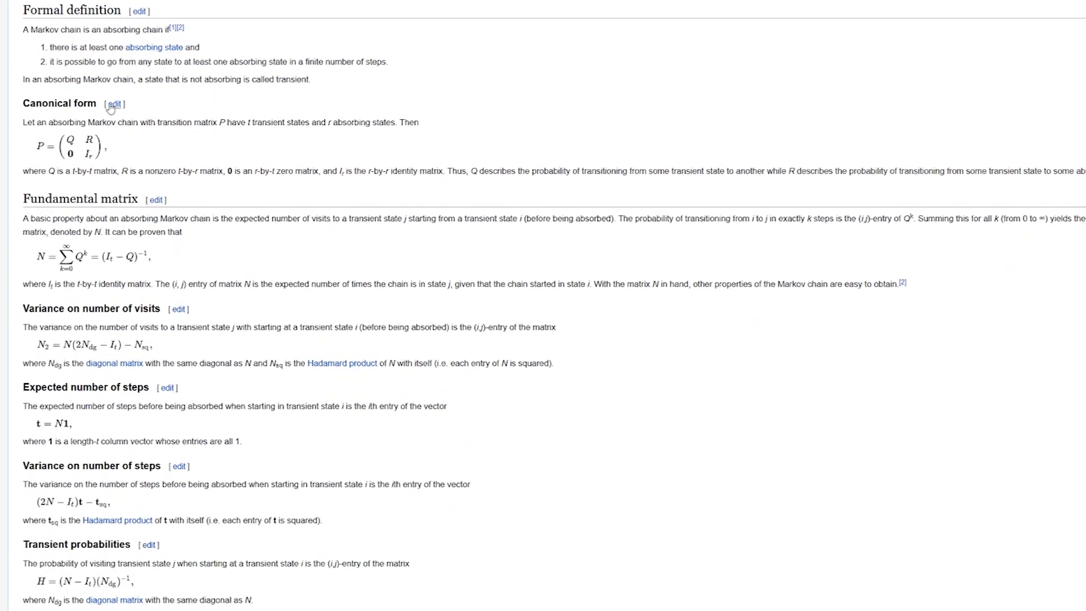
key(alt+Left)
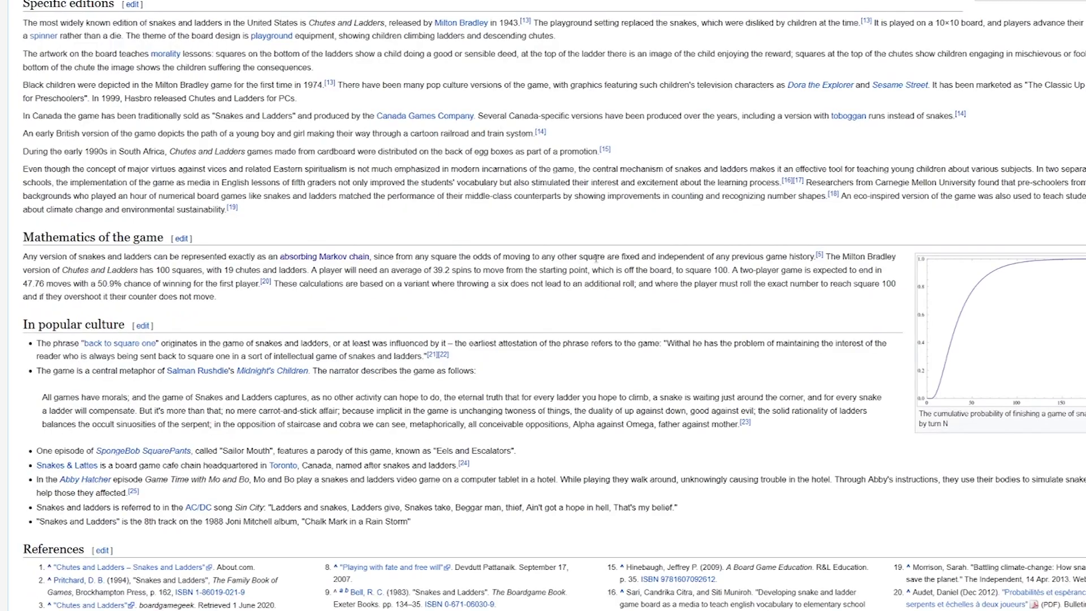
click(1065, 372)
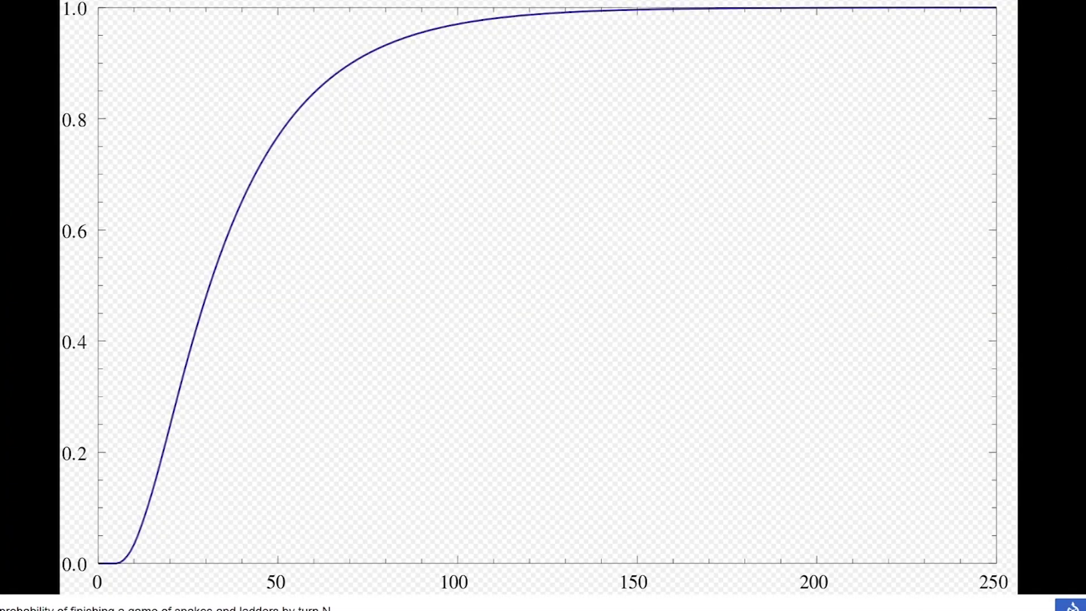
key(Escape)
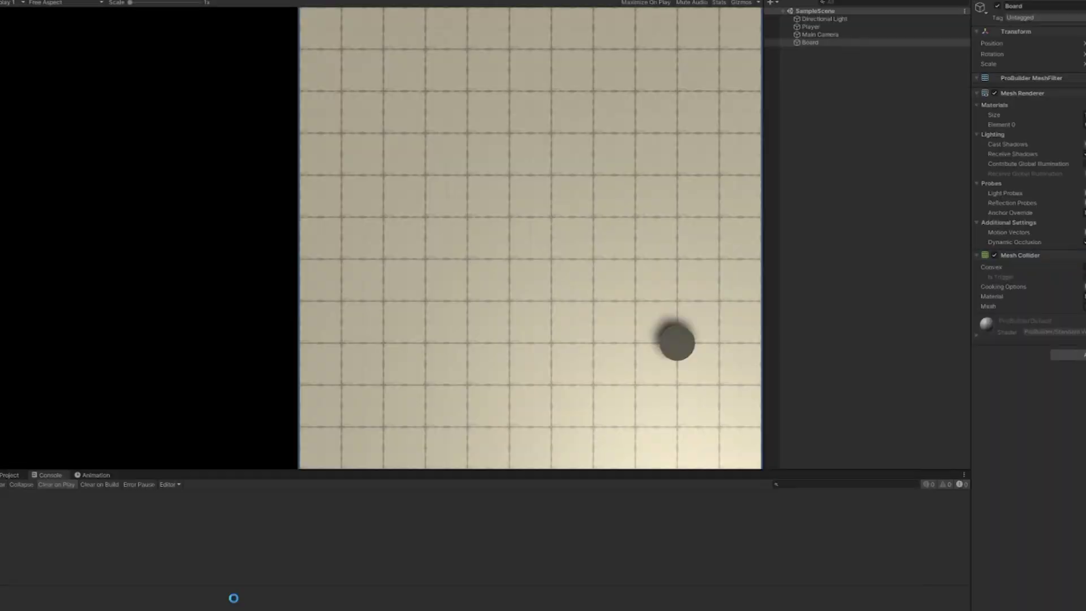
Step: Move the ball twice, then relocate transform.position = pos; into the for loop after Forwards() and play
key(space)
key(space)
key(space)
key(space)
key(space)
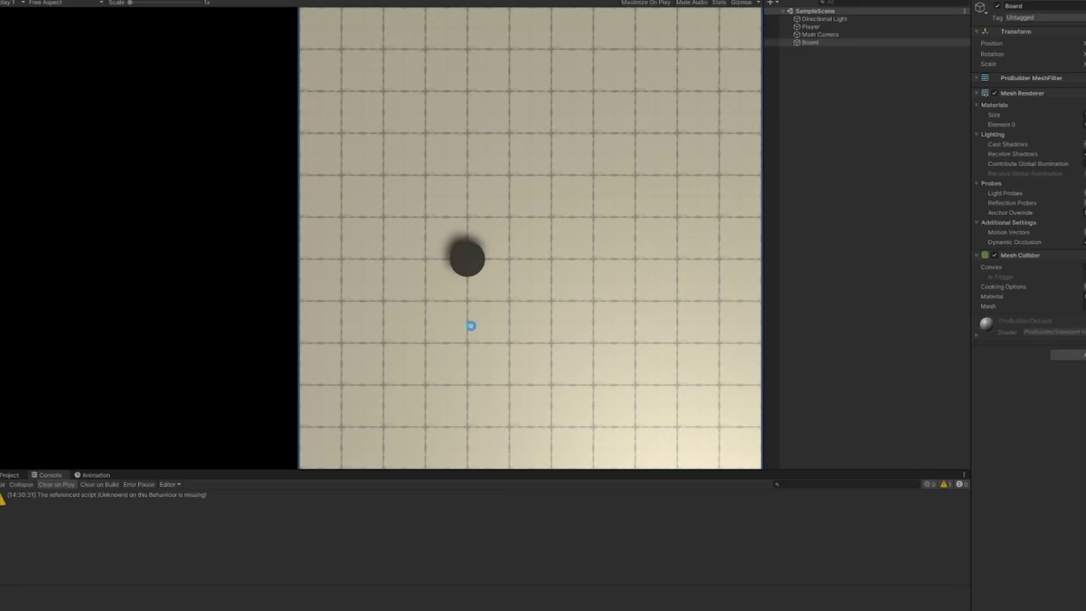
key(space)
key(space)
key(space)
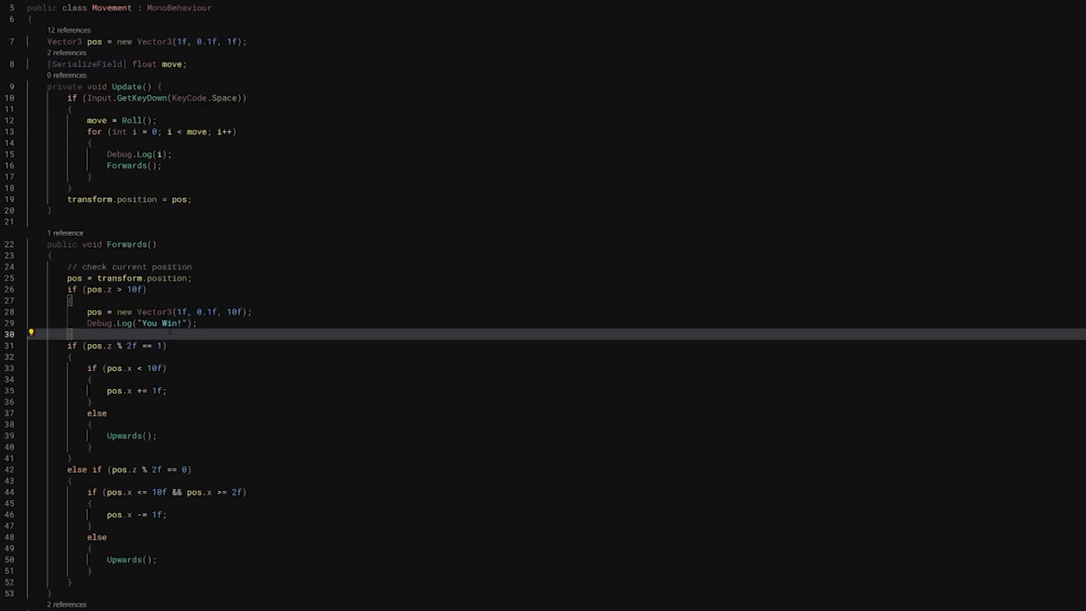
drag(192, 199, 66, 199)
key(ctrl+x)
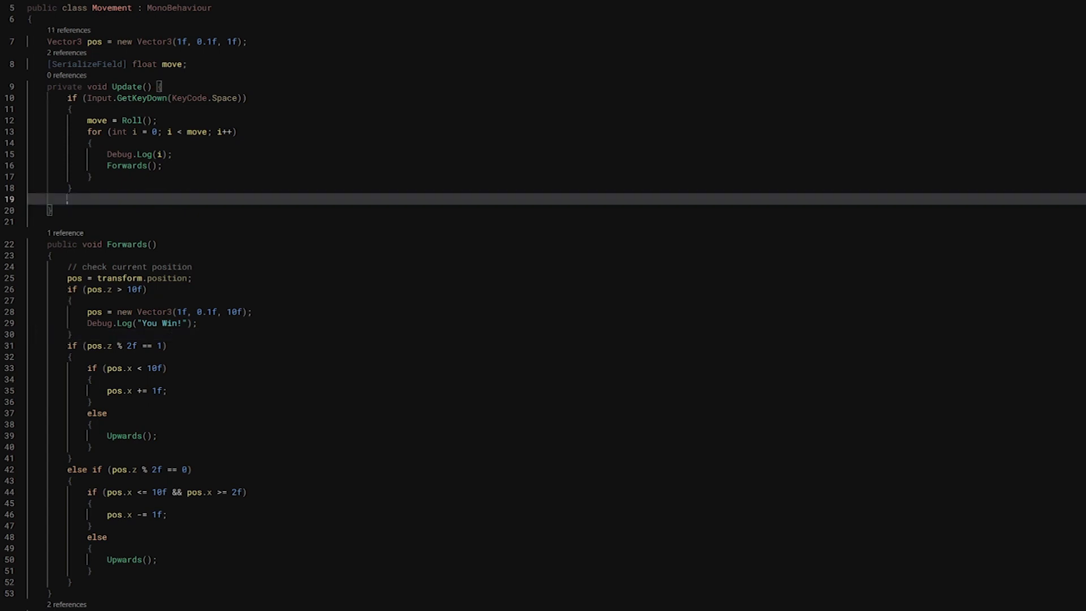
click(163, 165)
key(Return)
key(ctrl+v)
click(132, 177)
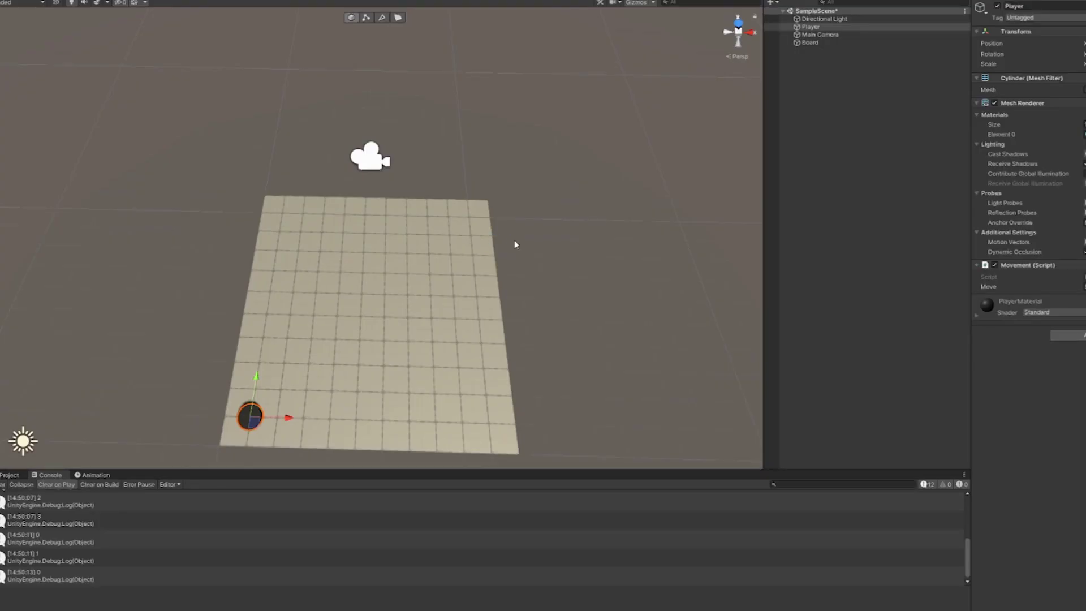
key(ctrl+p)
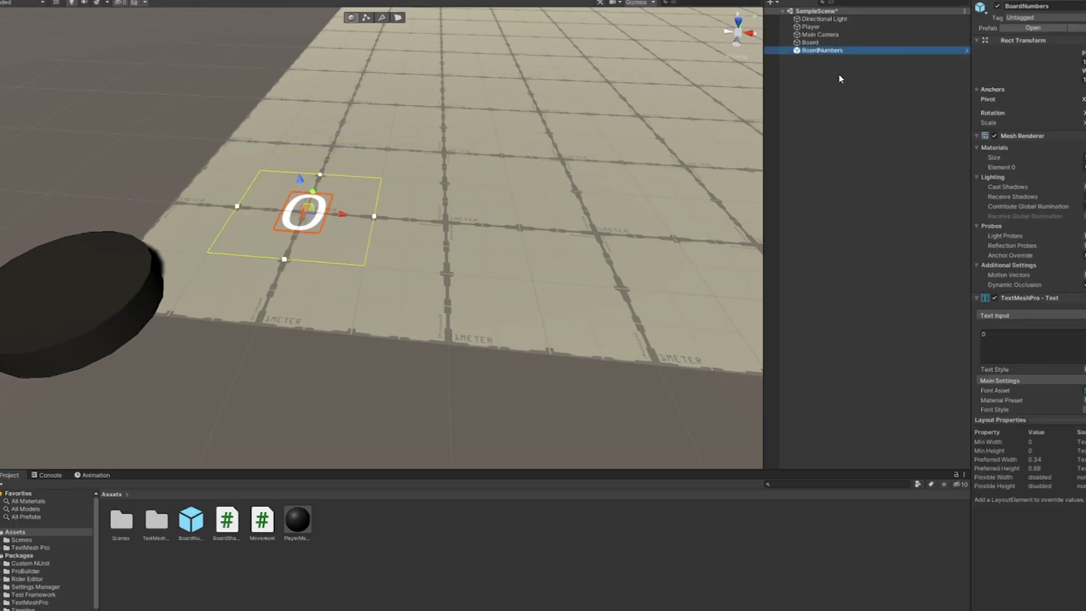
Step: Replace BoardNumbers with a new empty object named Numbers that has the Board Shape script
key(Delete)
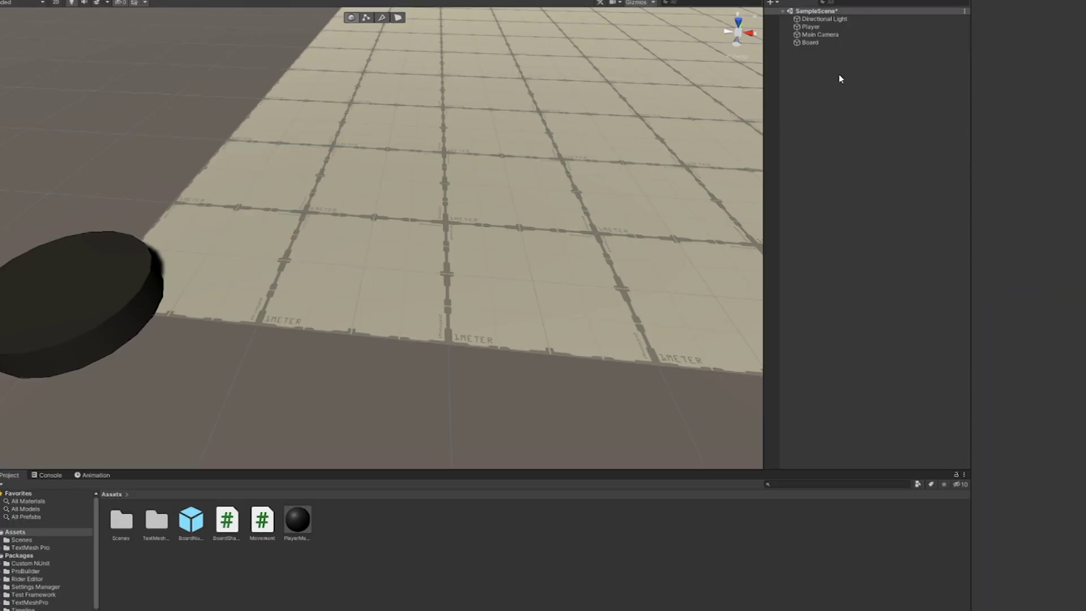
right_click(839, 74)
click(853, 165)
click(845, 52)
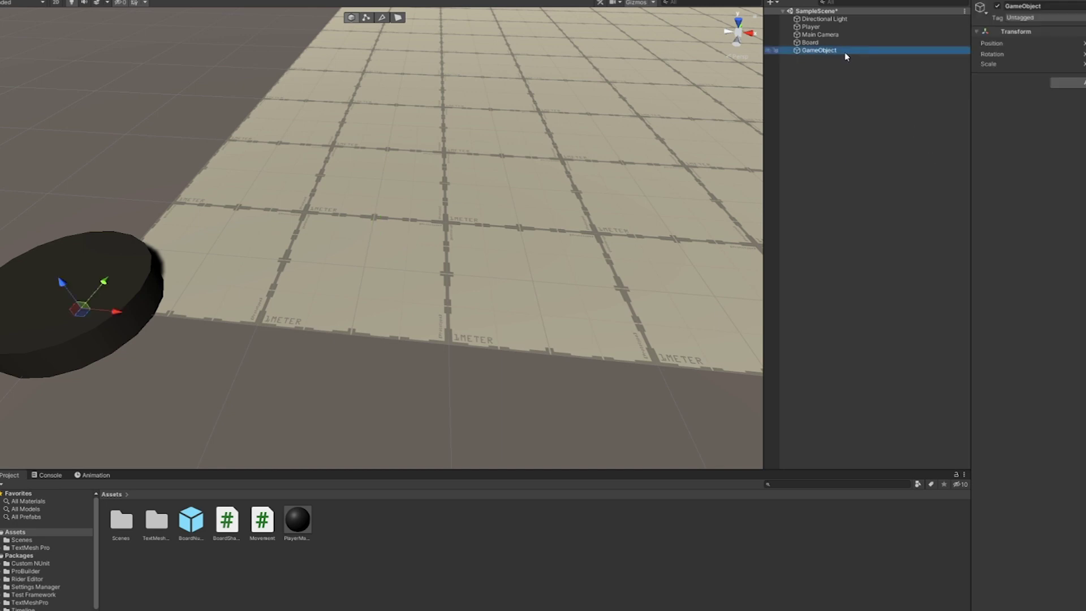
text(Numbers)
key(Return)
click(1068, 82)
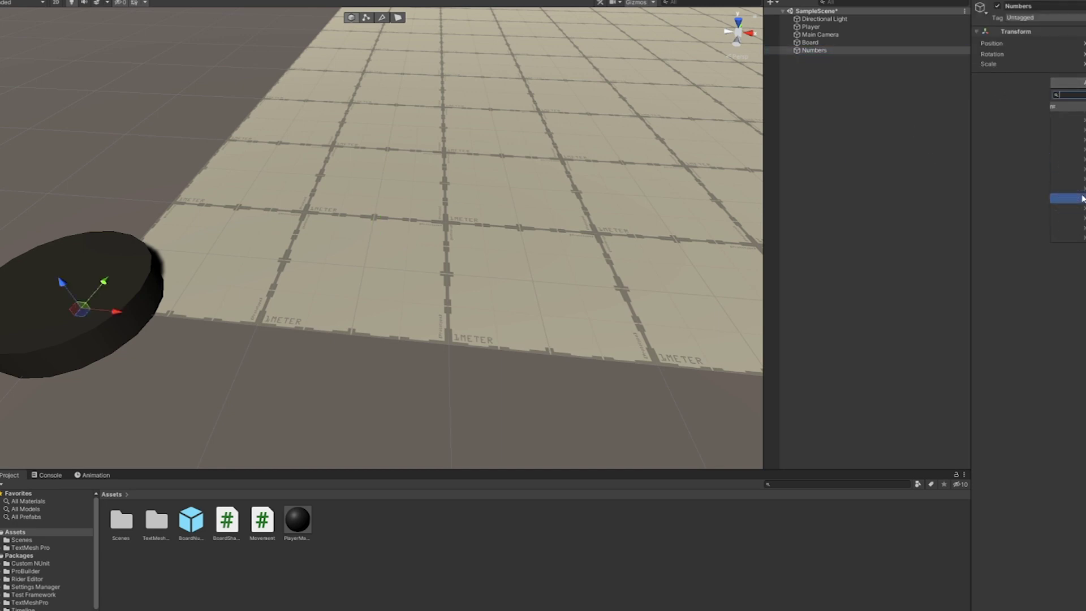
click(1067, 194)
click(1067, 124)
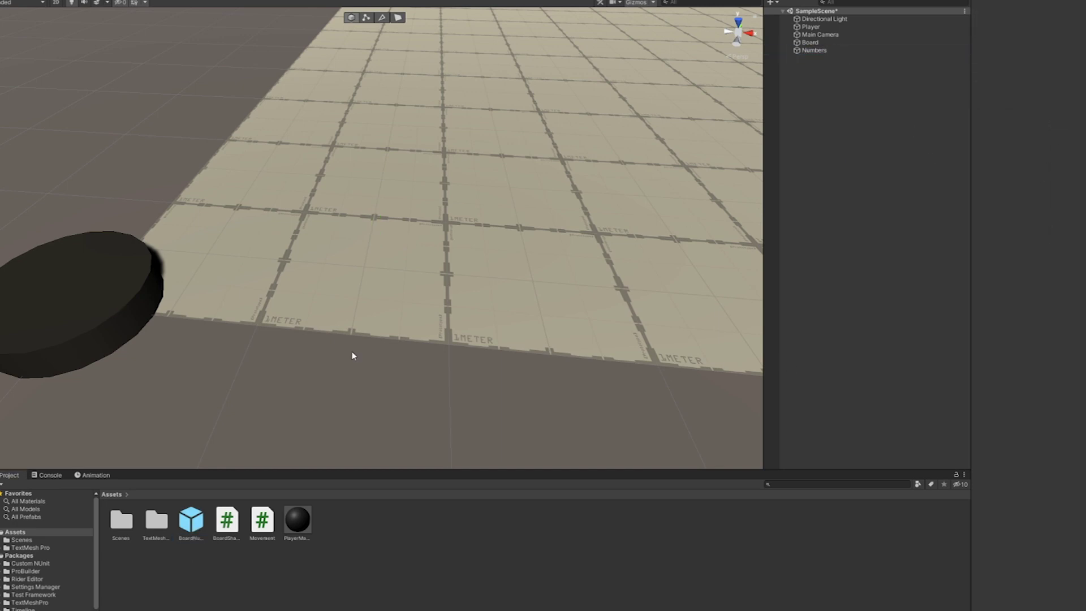
Step: Play the game, then extend the spline across the board with new nodes in the Scene view
key(ctrl+p)
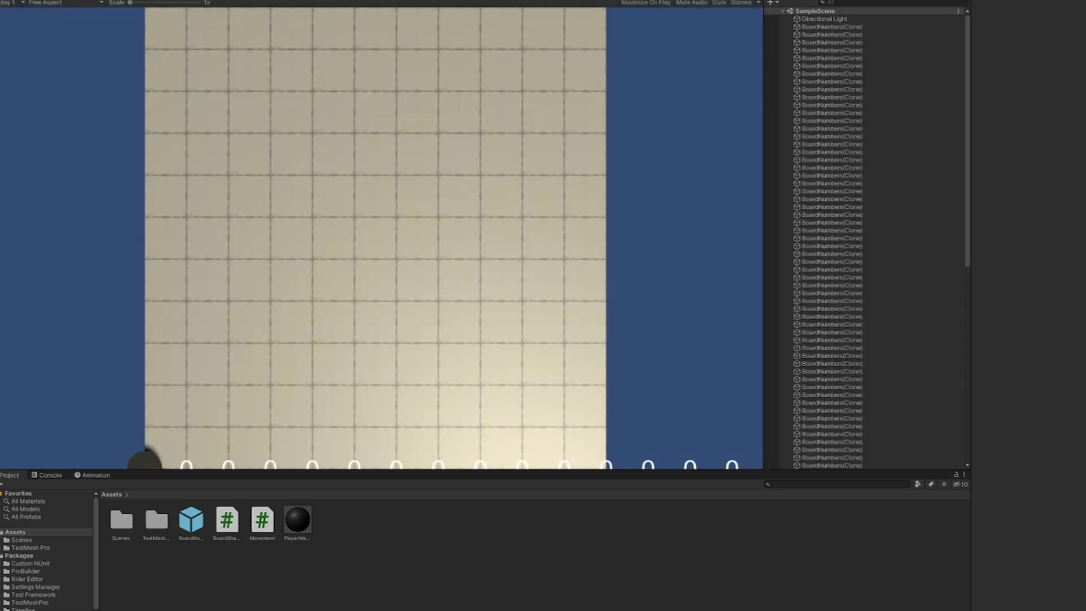
key(ctrl+1)
scroll(393, 237, down, 5)
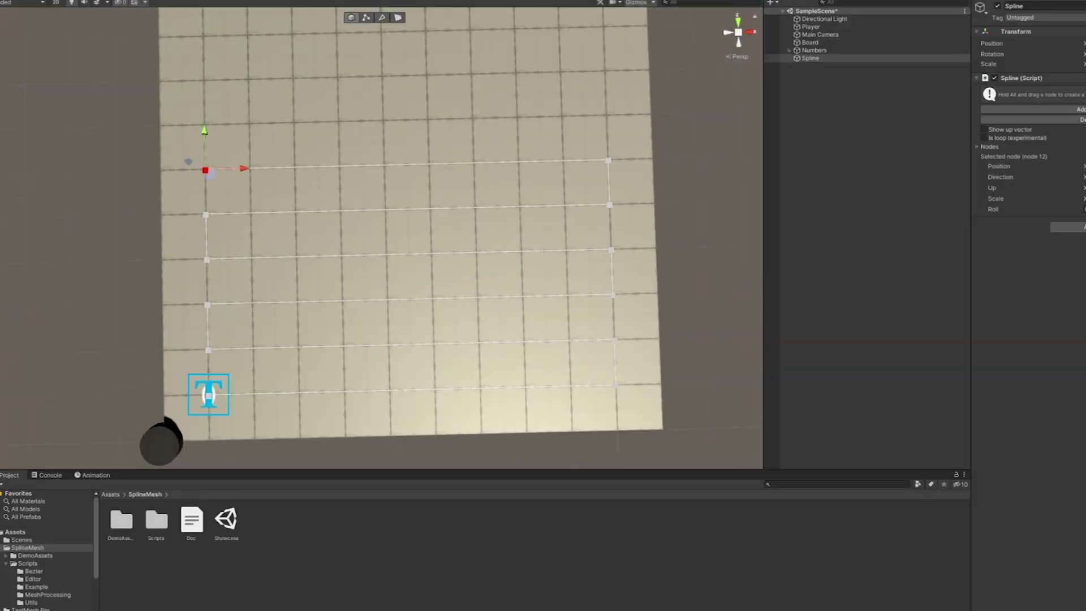
middle_drag(397, 126, 422, 167)
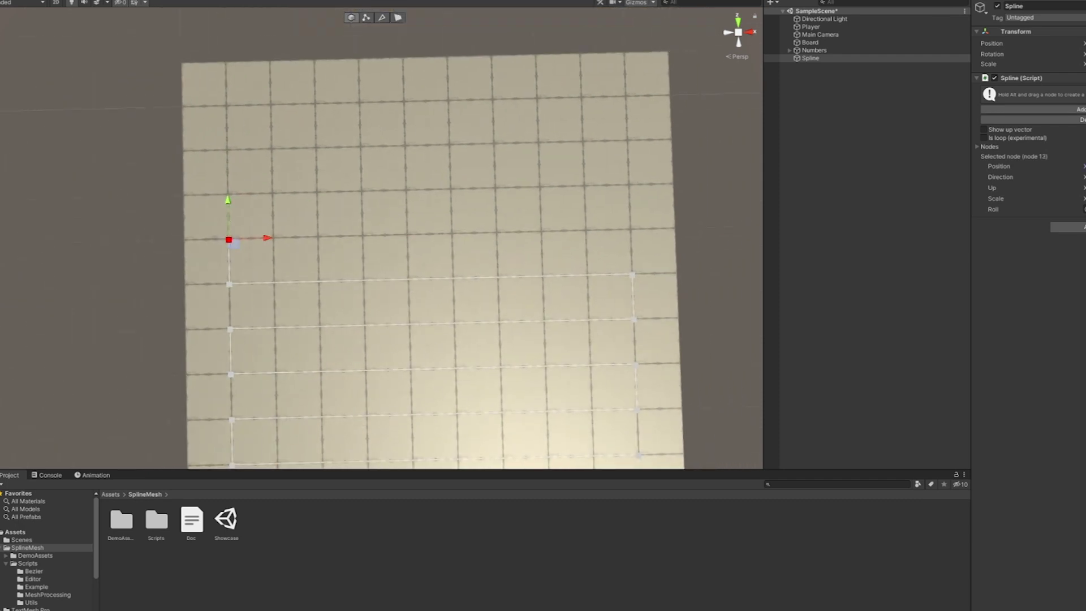
alt+drag(229, 240, 226, 104)
click(1033, 109)
click(1033, 109)
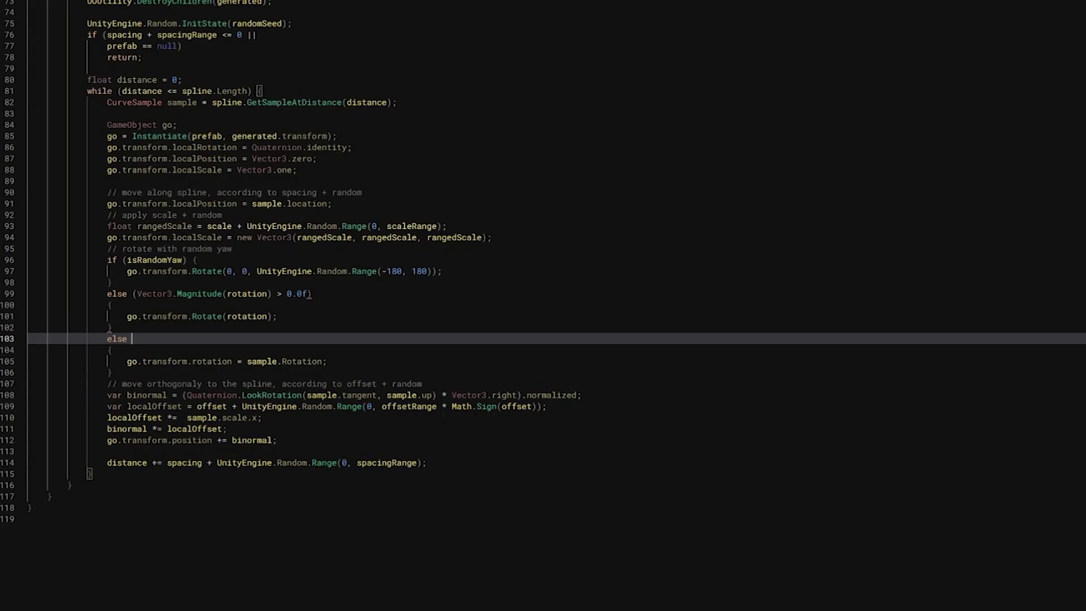
Step: Change the else on line 99 of the sower script to else if
click(132, 294)
text(if)
key(Down)
key(Down)
key(Down)
key(Down)
key(Down)
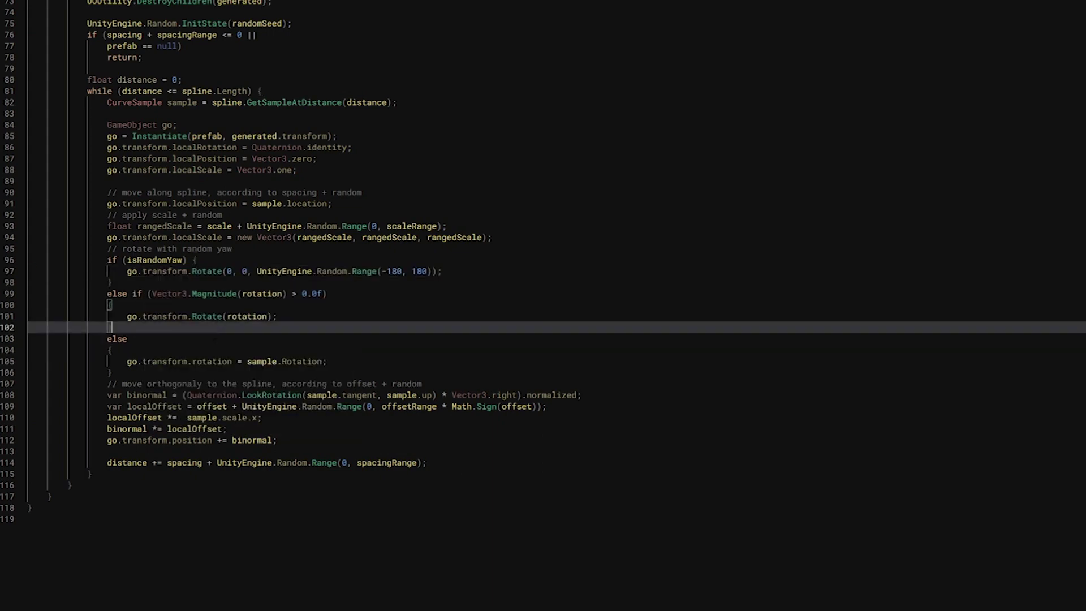
scroll(213, 302, up, 3)
click(213, 302)
click(413, 369)
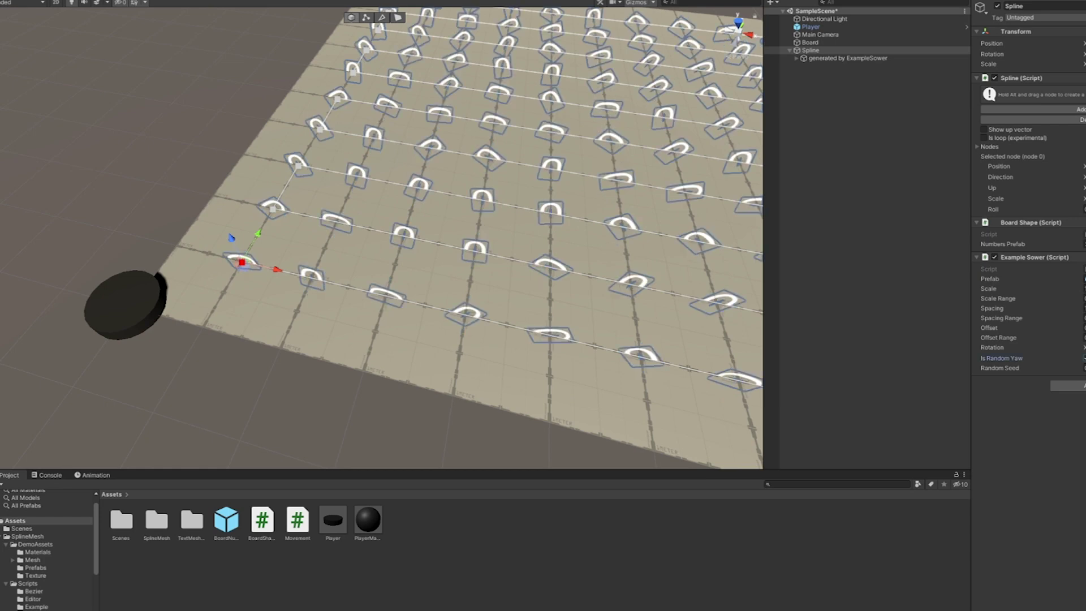
Step: Frame the whole board with F, select the Player ball and play the game
alt+drag(636, 386, 921, 350)
key(f)
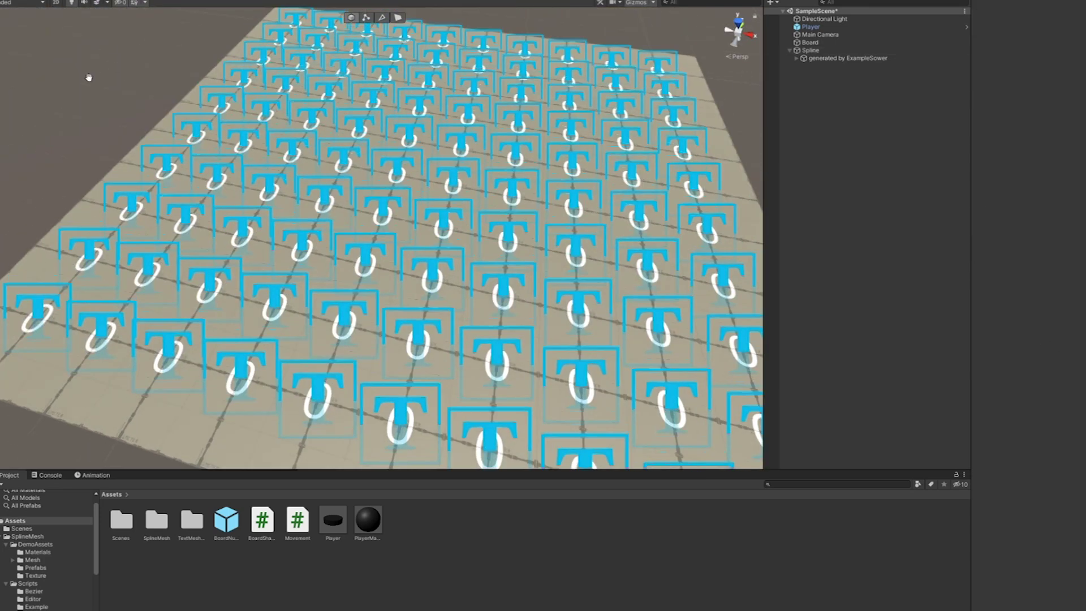
scroll(89, 84, down, 2)
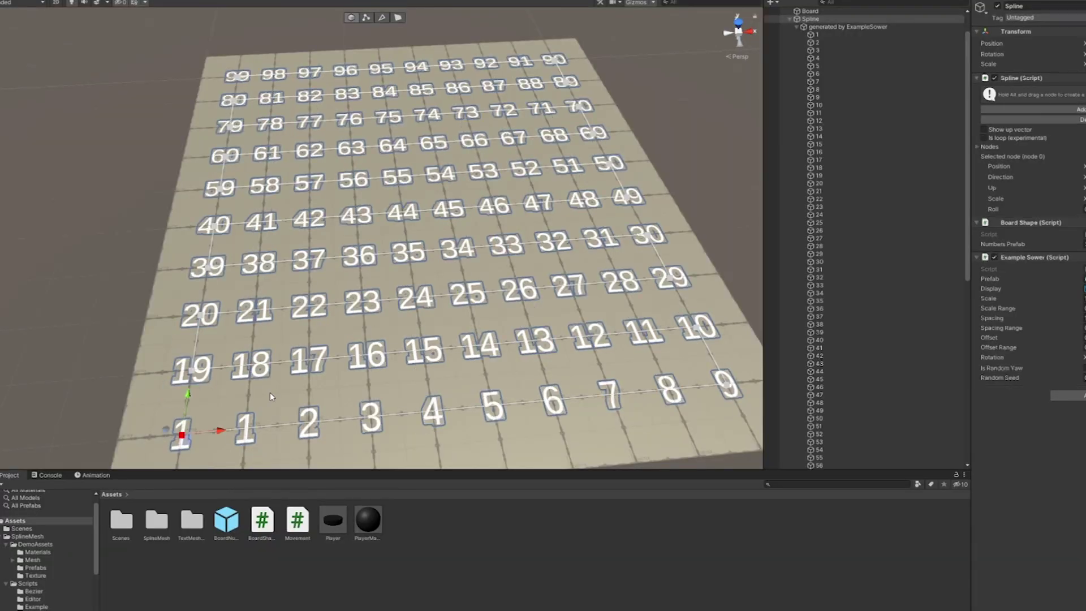
click(40, 193)
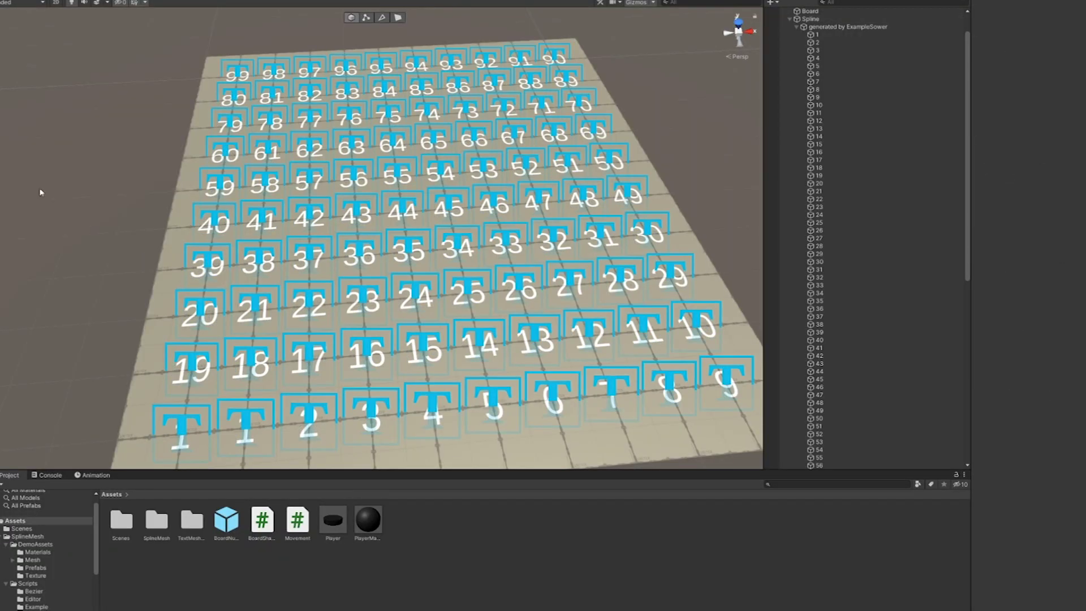
click(796, 26)
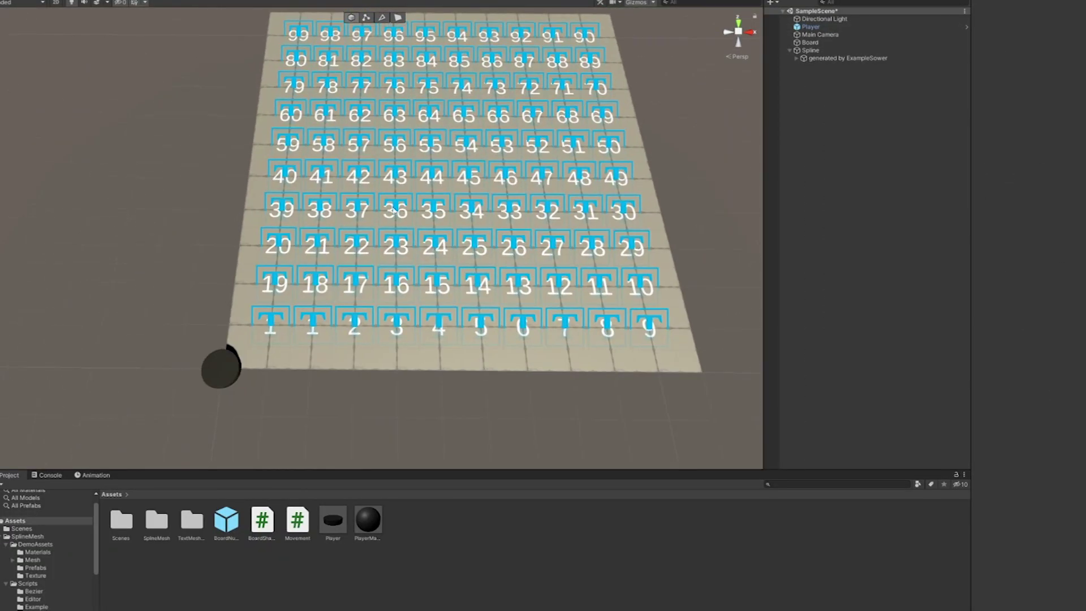
click(226, 369)
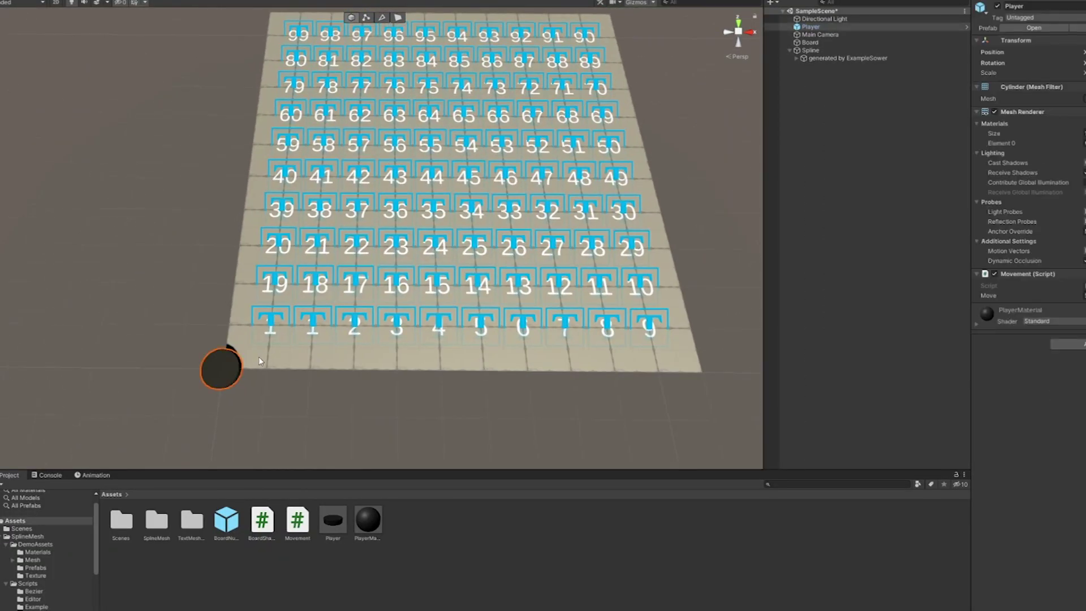
key(ctrl+p)
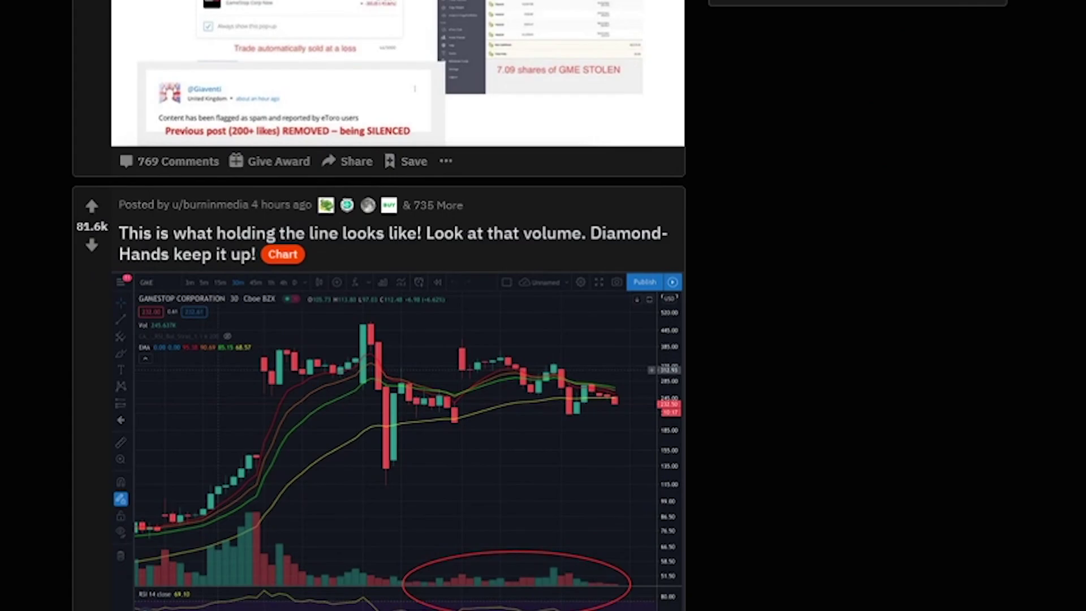
Step: Scroll through the Reddit post and open the article about wrapped tokens
scroll(829, 468, down, 20)
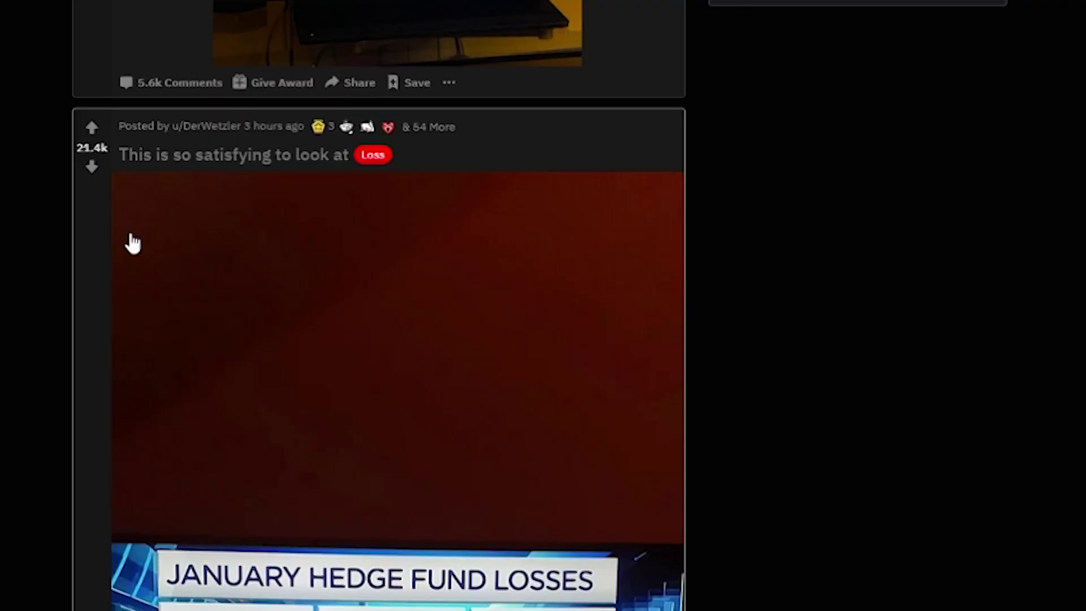
scroll(130, 242, down, 20)
scroll(640, 417, down, 20)
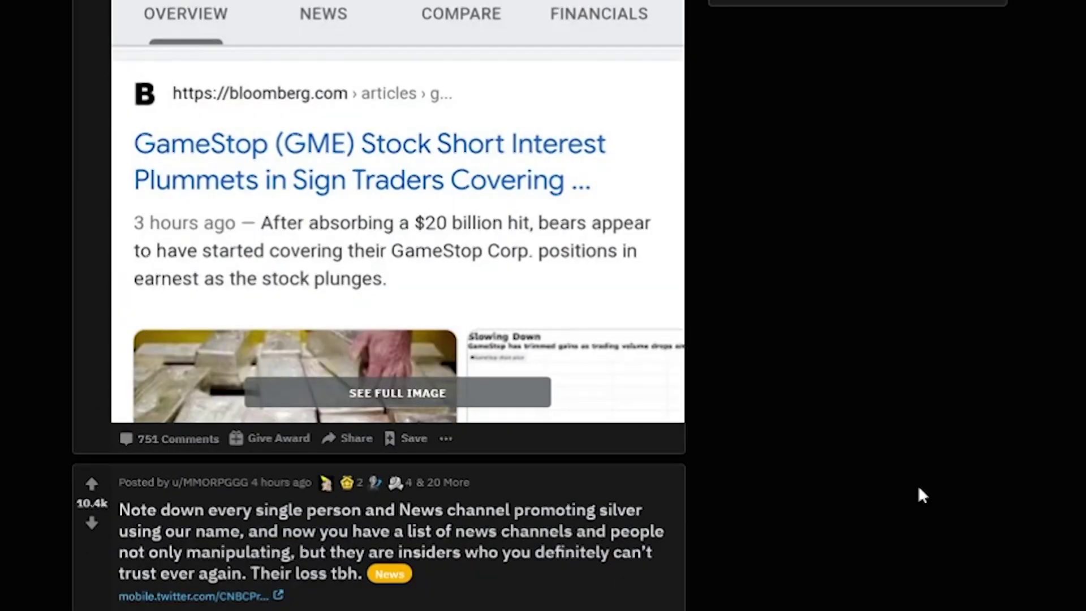
scroll(378, 339, down, 20)
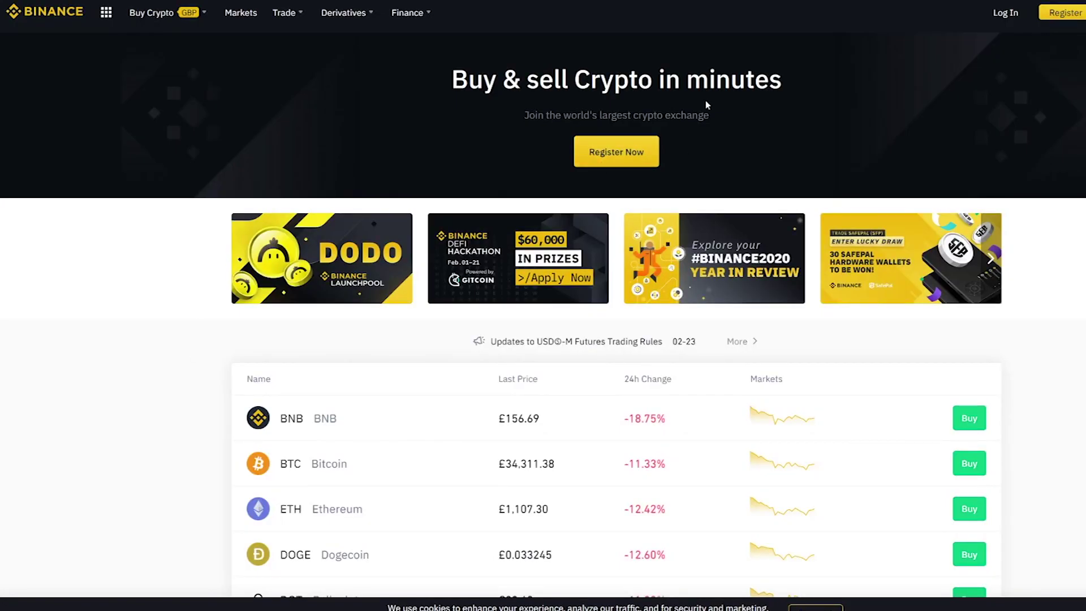
scroll(704, 105, down, 2)
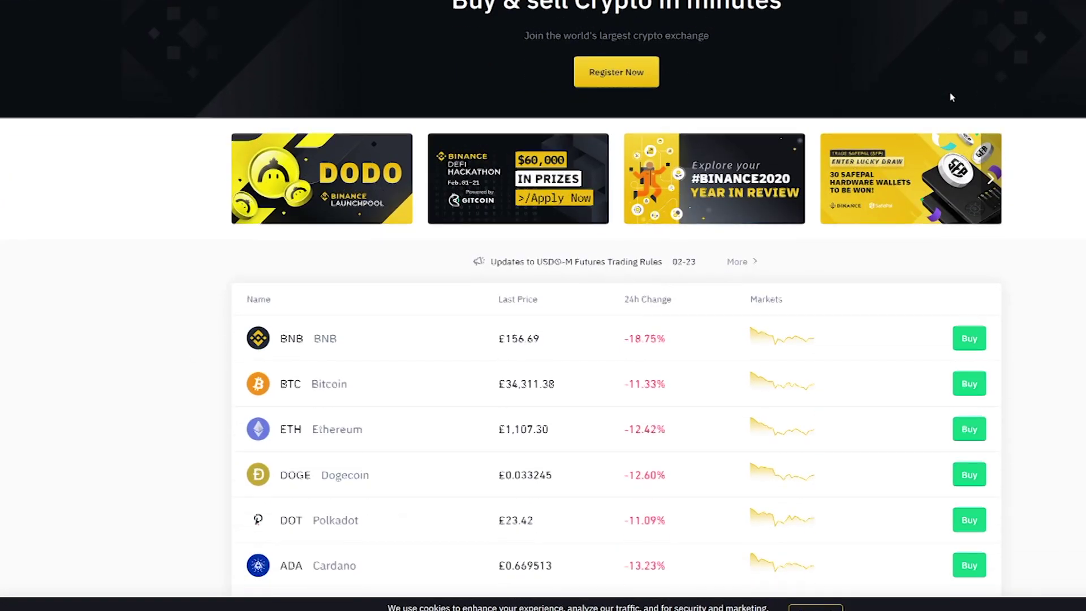
scroll(705, 105, up, 2)
mouse_move(420, 32)
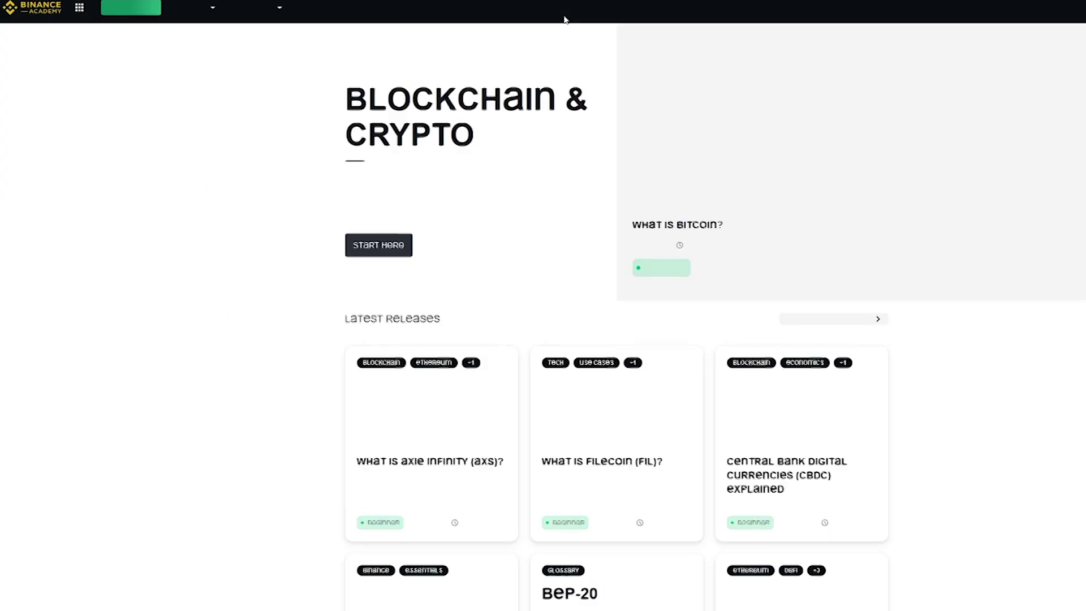
scroll(923, 197, down, 3)
scroll(923, 197, down, 3)
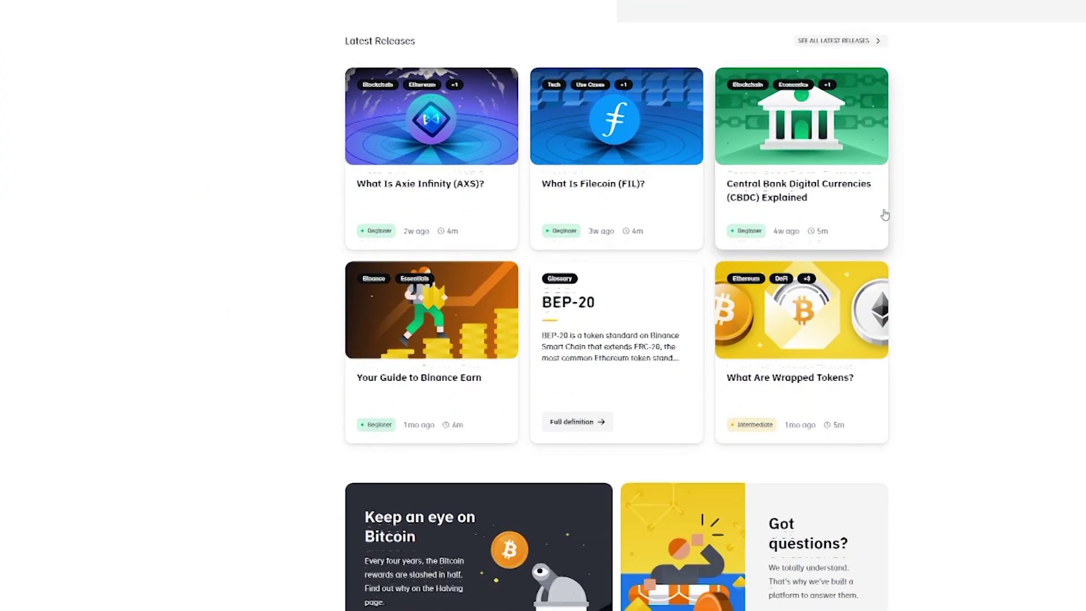
click(802, 259)
scroll(805, 260, down, 10)
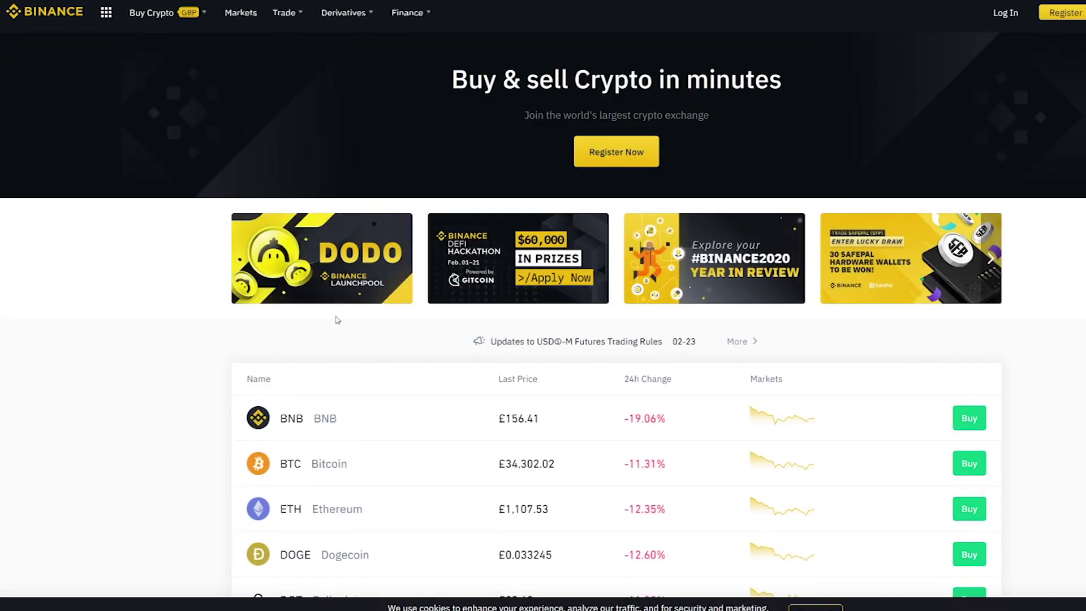
scroll(543, 306, down, 5)
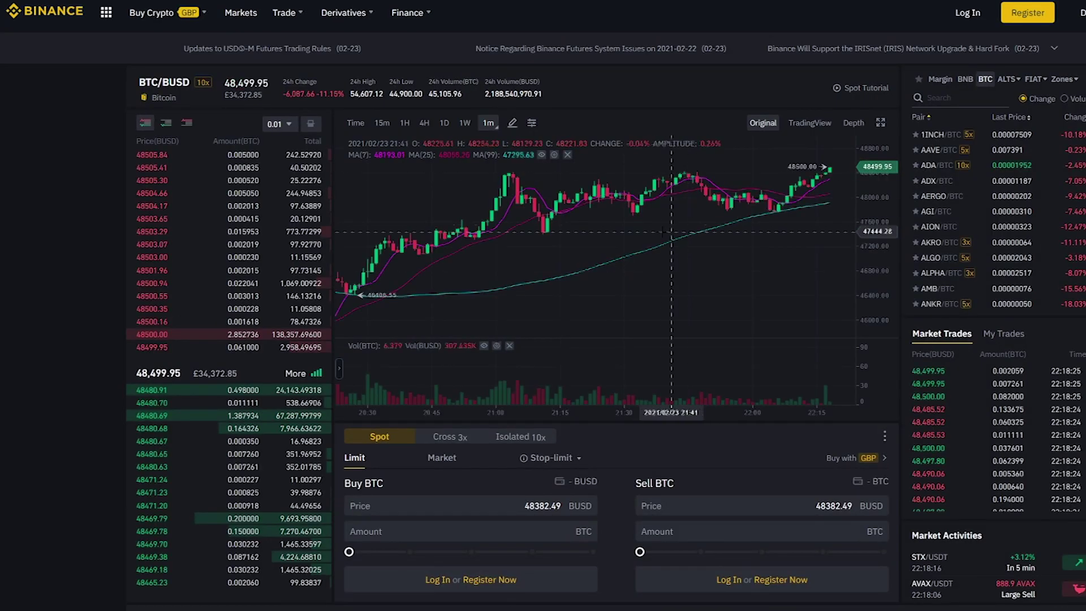
Step: Switch the BTC/BUSD chart from 15m to 1D candles and pan back to mid-2020
click(382, 122)
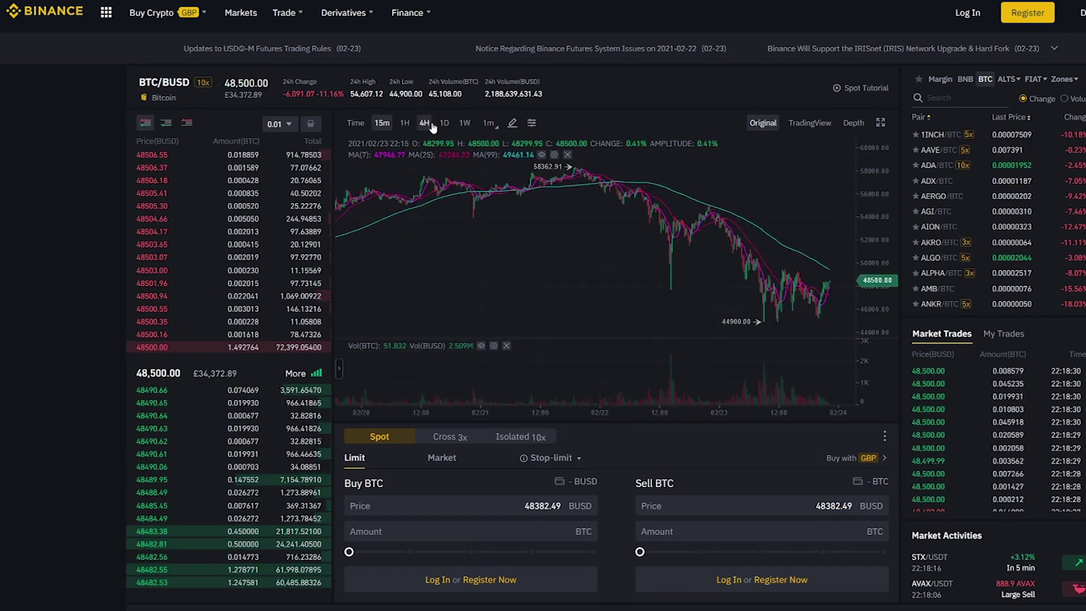
click(444, 123)
scroll(792, 271, up, 5)
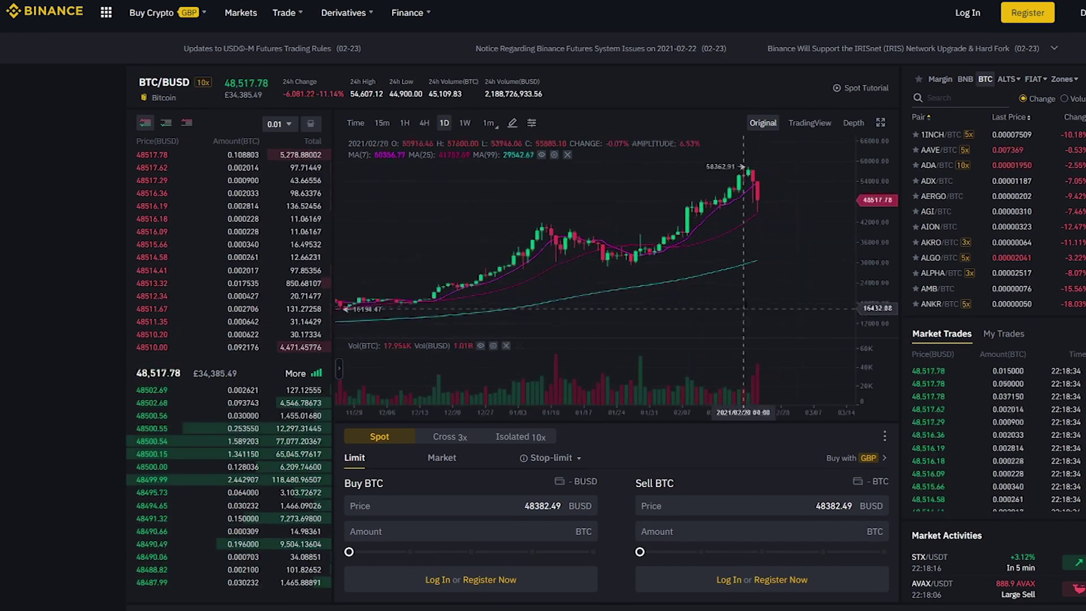
scroll(660, 253, down, 3)
drag(660, 254, 745, 293)
scroll(566, 306, down, 5)
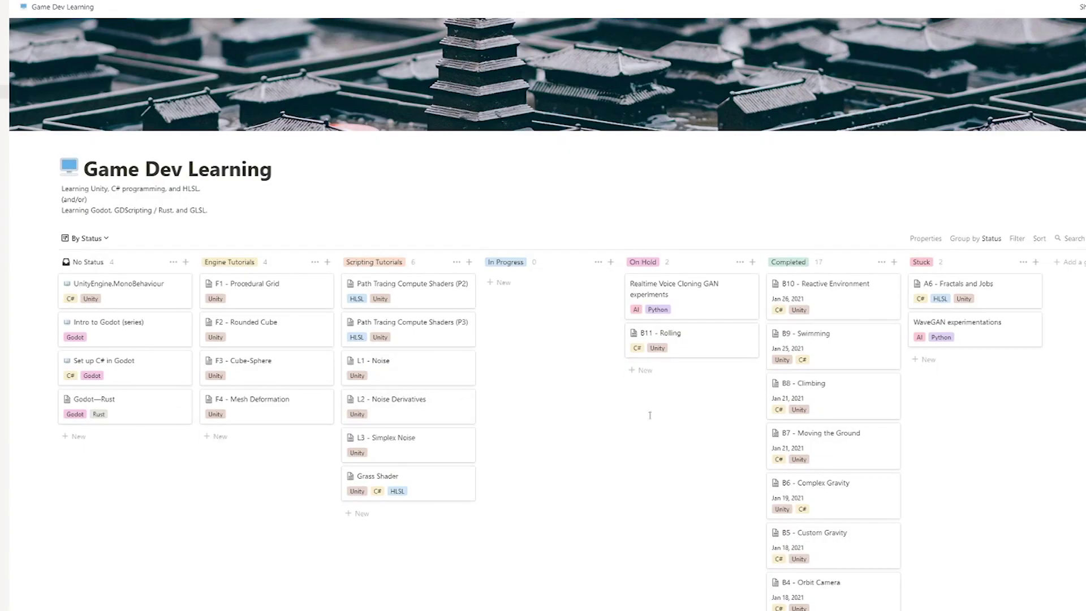
Step: Scroll down the Game Dev Learning task board in Notion
scroll(649, 415, down, 3)
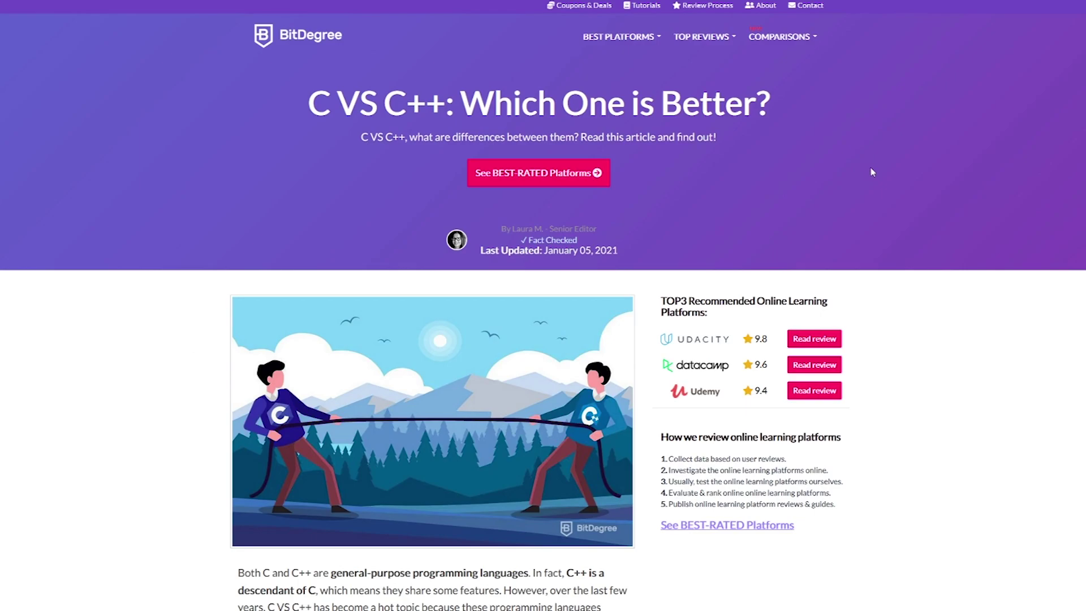
Step: Scroll down through the BitDegree C VS C++ comparison article
scroll(871, 170, down, 9)
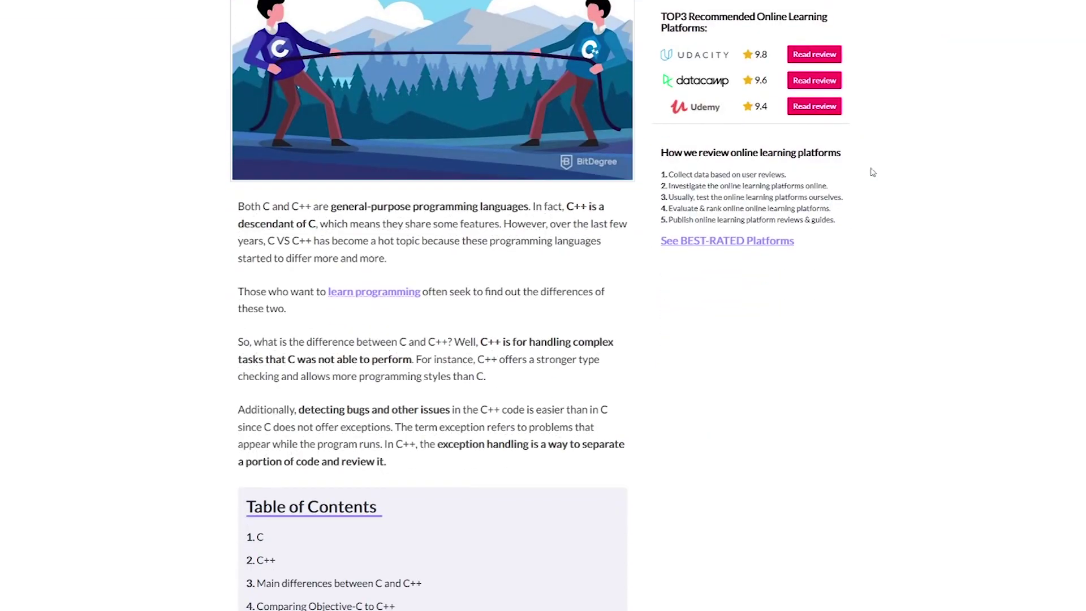
scroll(872, 172, down, 1)
scroll(367, 175, down, 15)
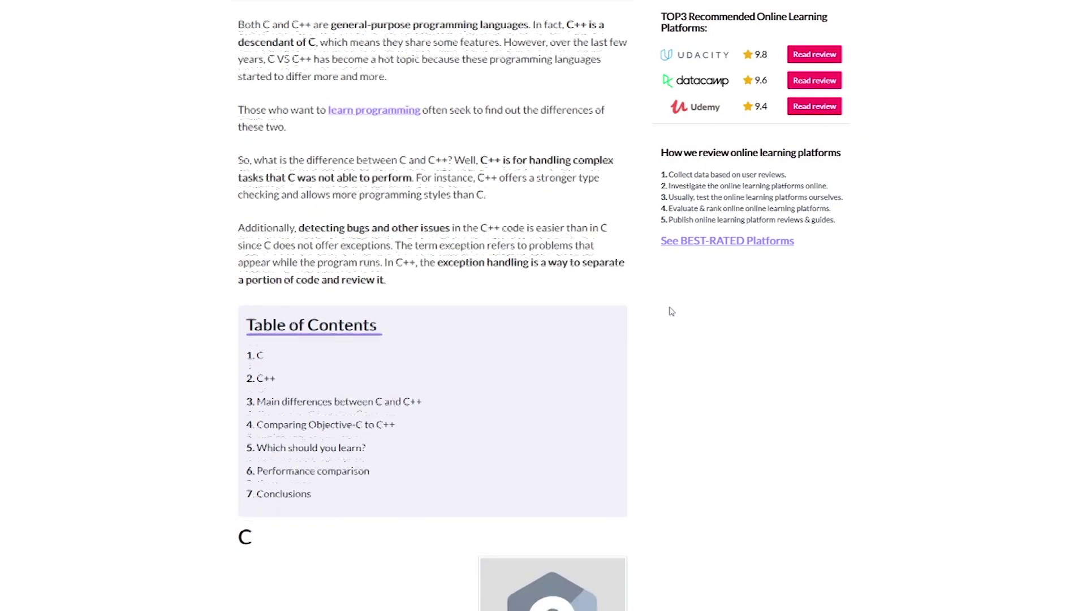
scroll(670, 311, down, 1)
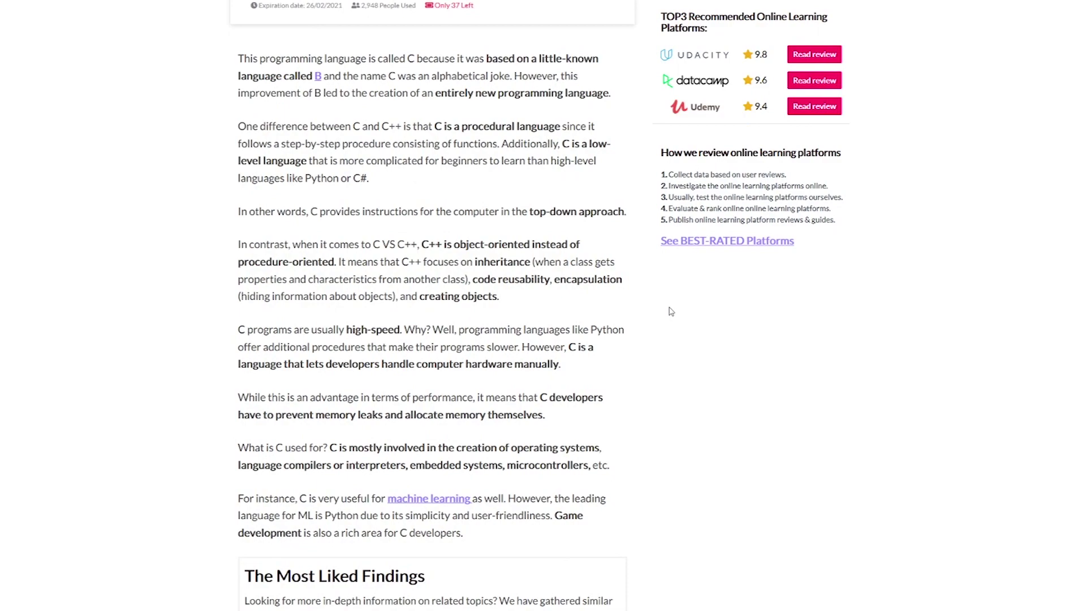
scroll(671, 311, down, 1)
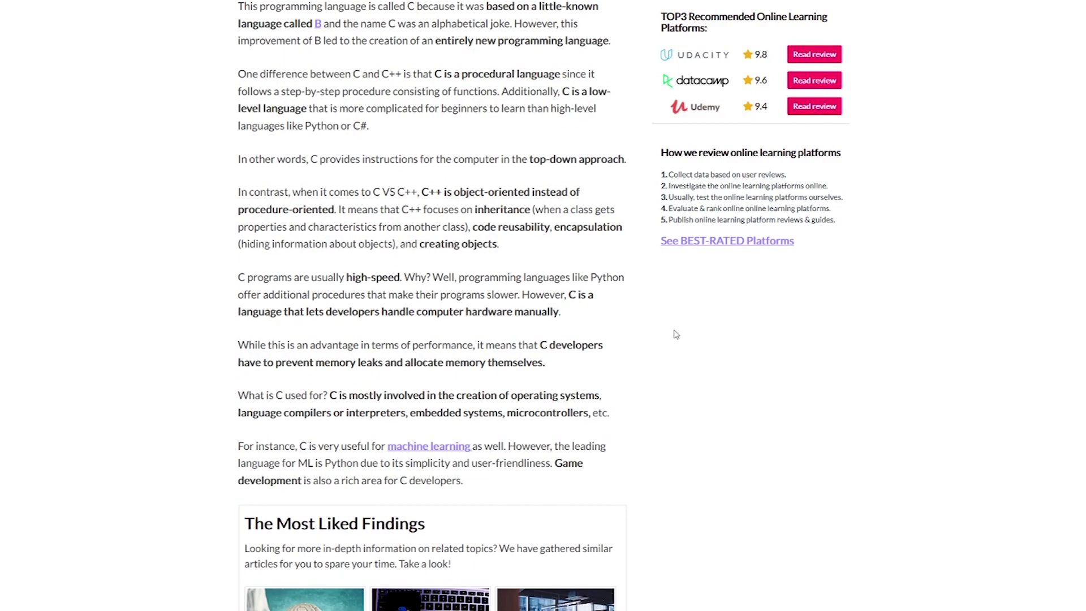
scroll(675, 334, down, 1)
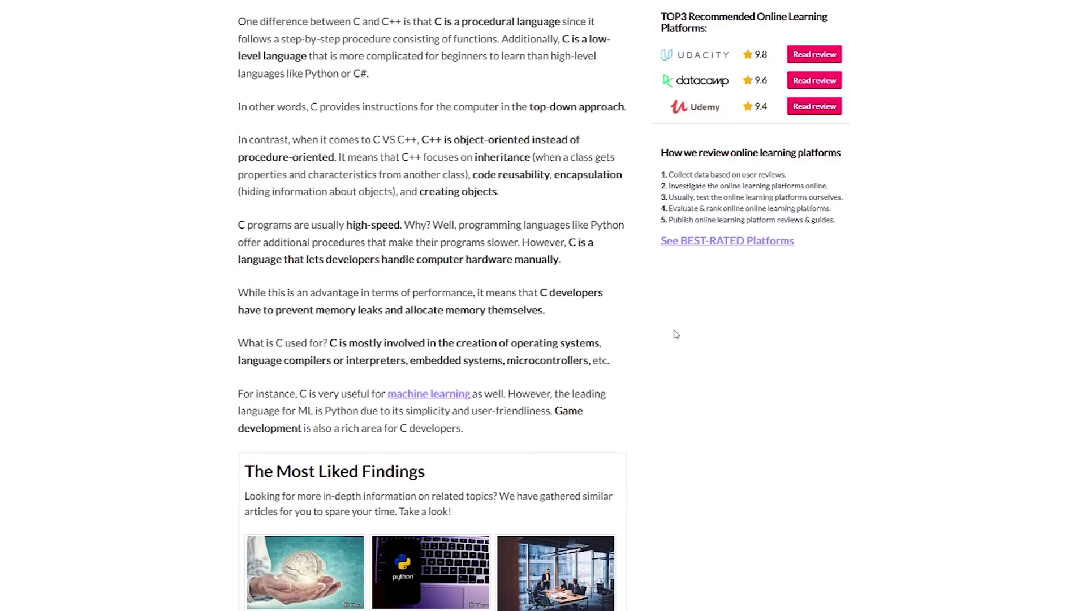
scroll(676, 335, down, 10)
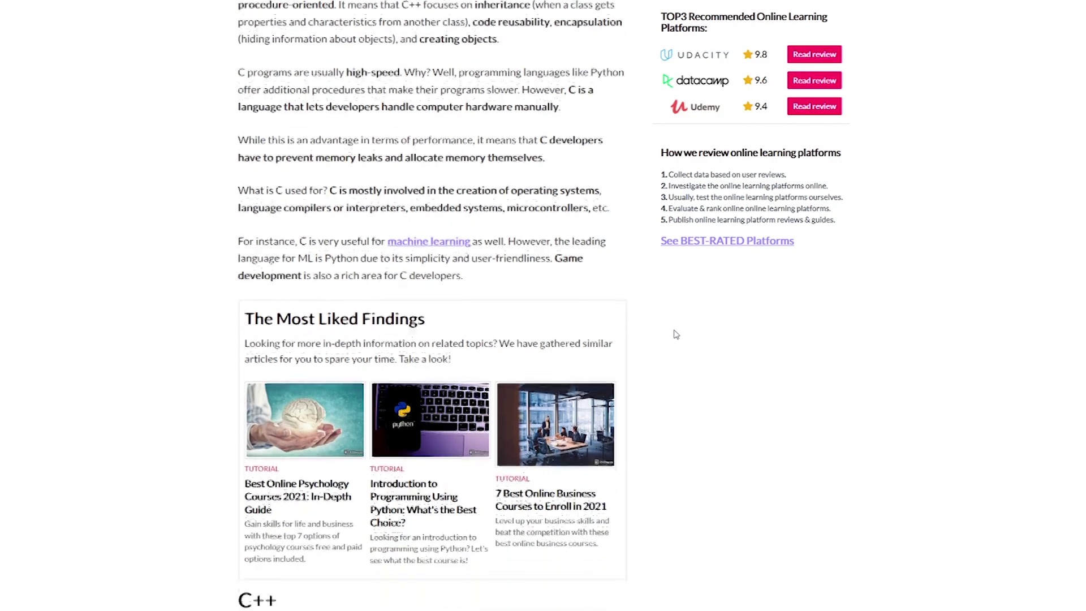
scroll(675, 334, down, 19)
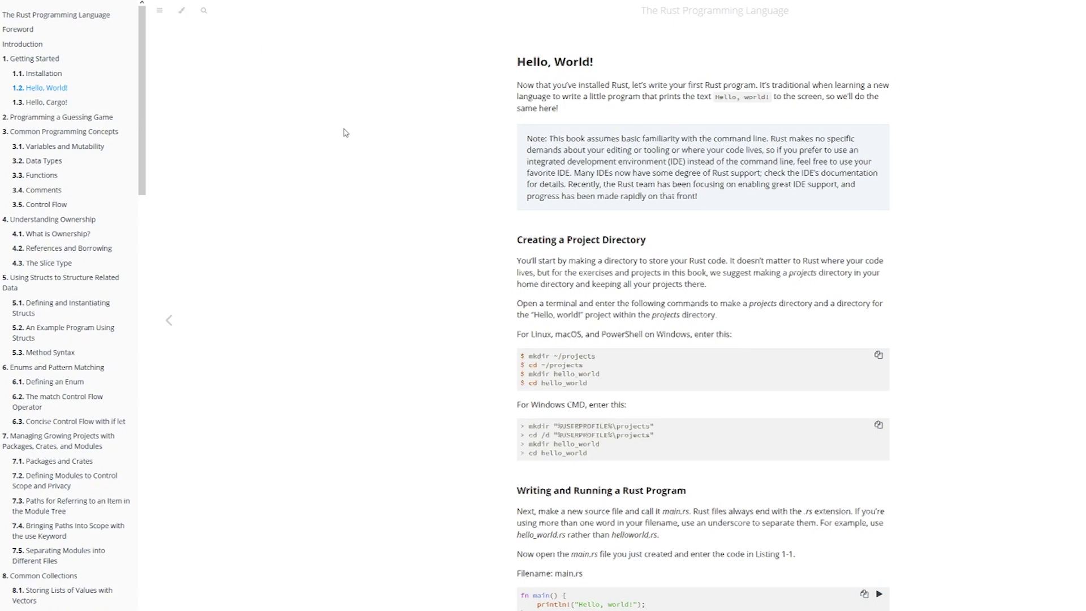
Step: Read the Hello, World! chapter down to the Anatomy of a Rust Program section
scroll(346, 133, down, 1)
ctrl+scroll(345, 132, up, 2)
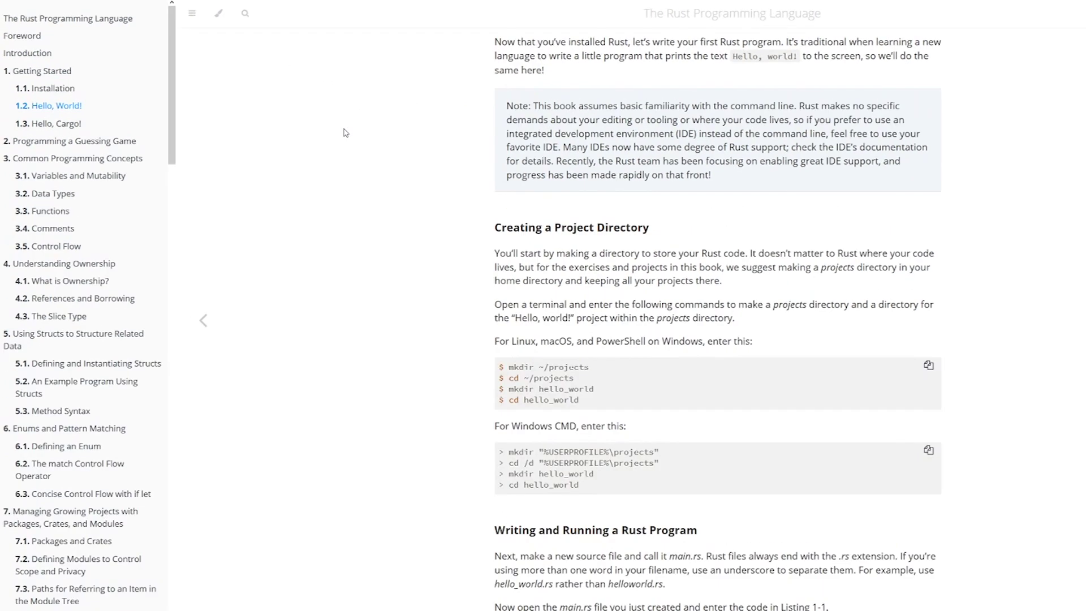
scroll(346, 133, up, 1)
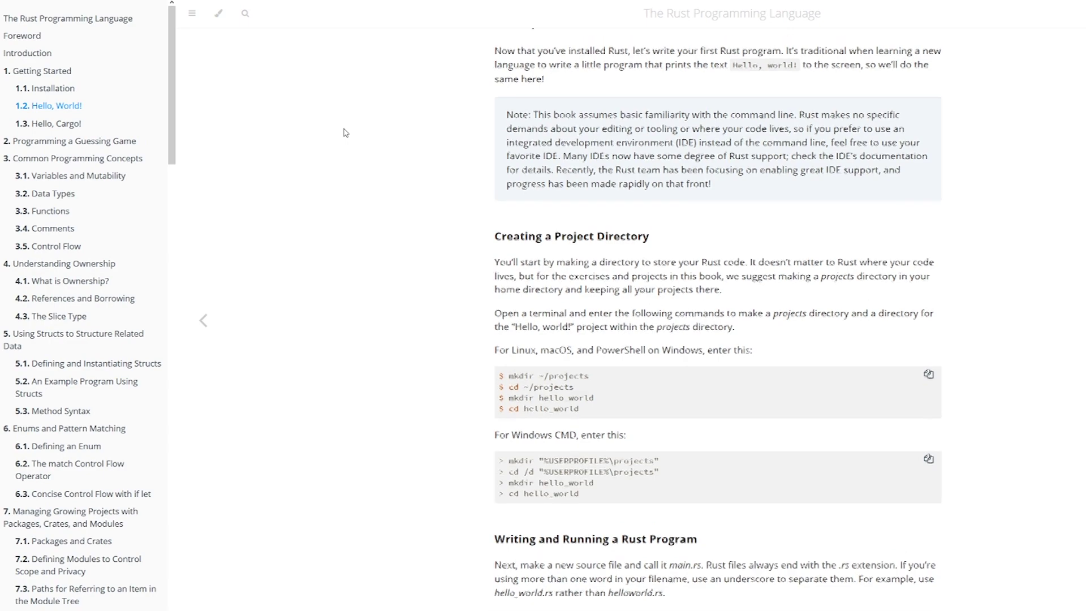
scroll(345, 133, down, 1)
scroll(345, 133, down, 1)
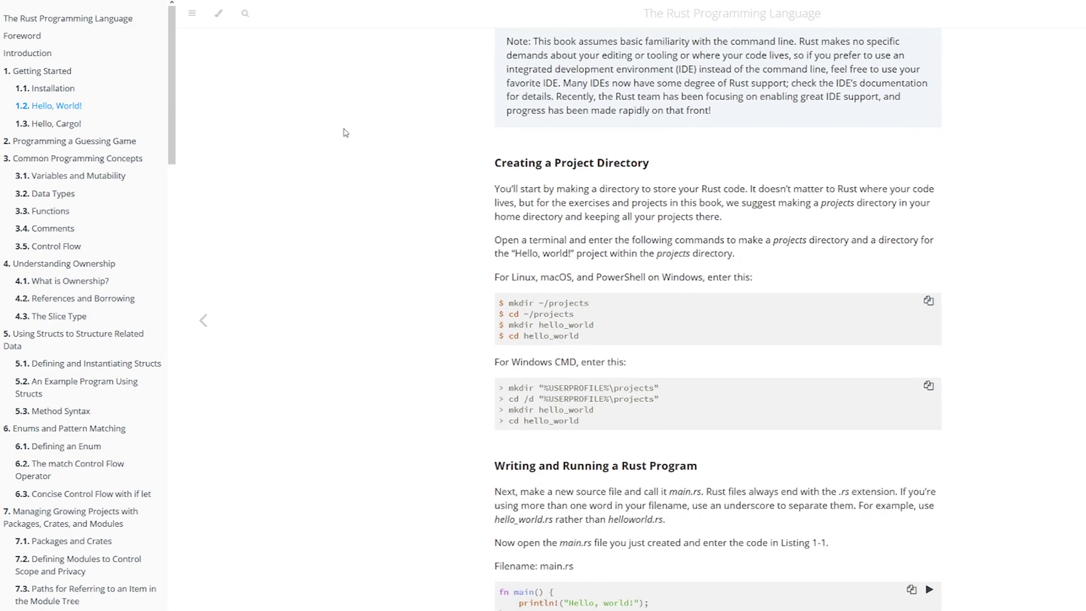
scroll(345, 133, down, 1)
scroll(345, 133, down, 1)
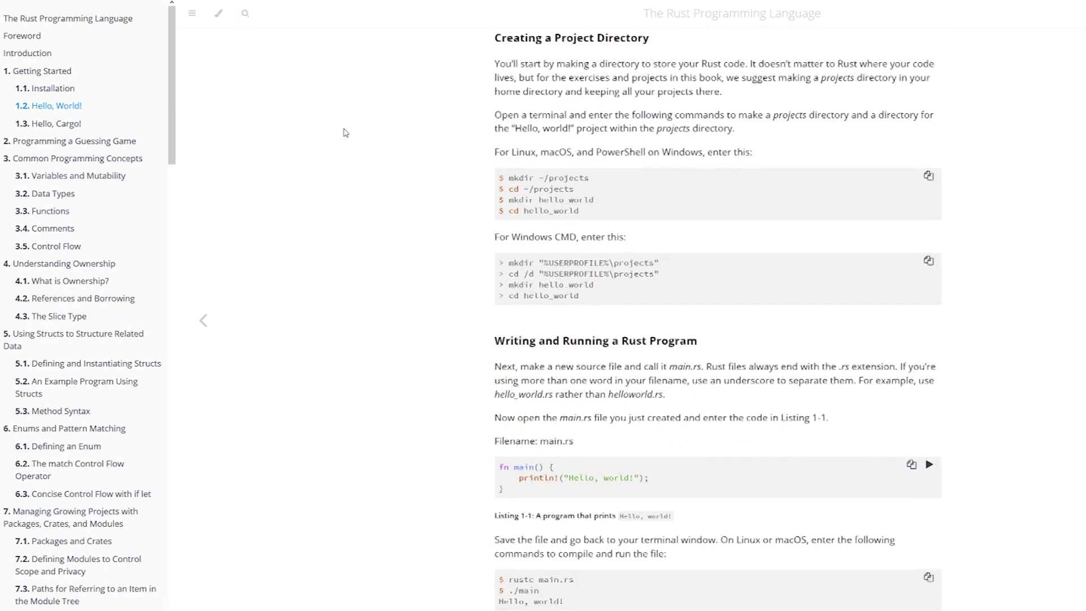
scroll(345, 132, down, 1)
scroll(345, 133, down, 4)
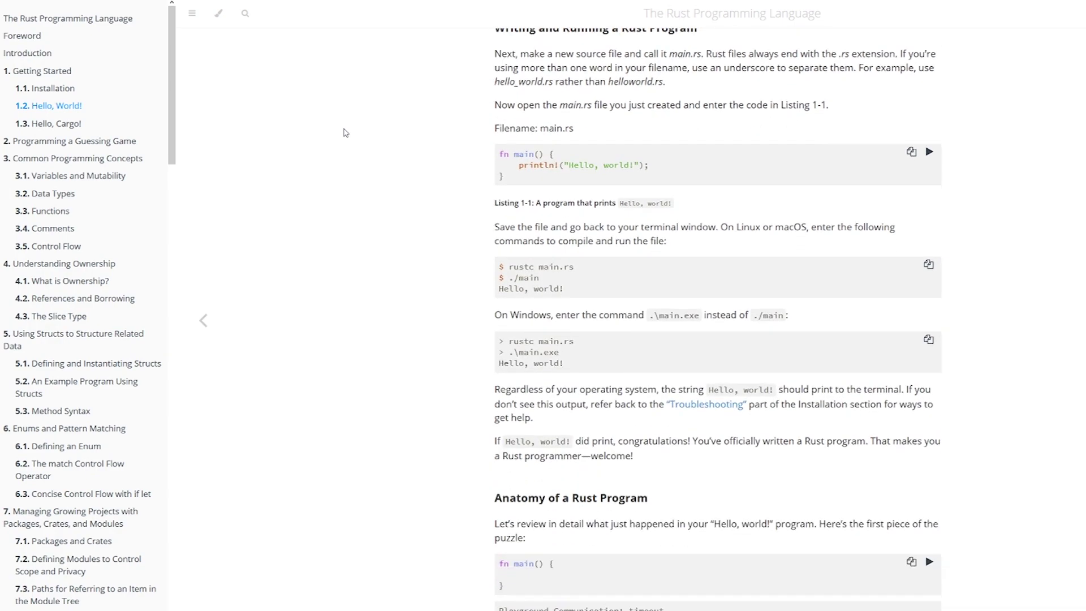
scroll(346, 132, down, 6)
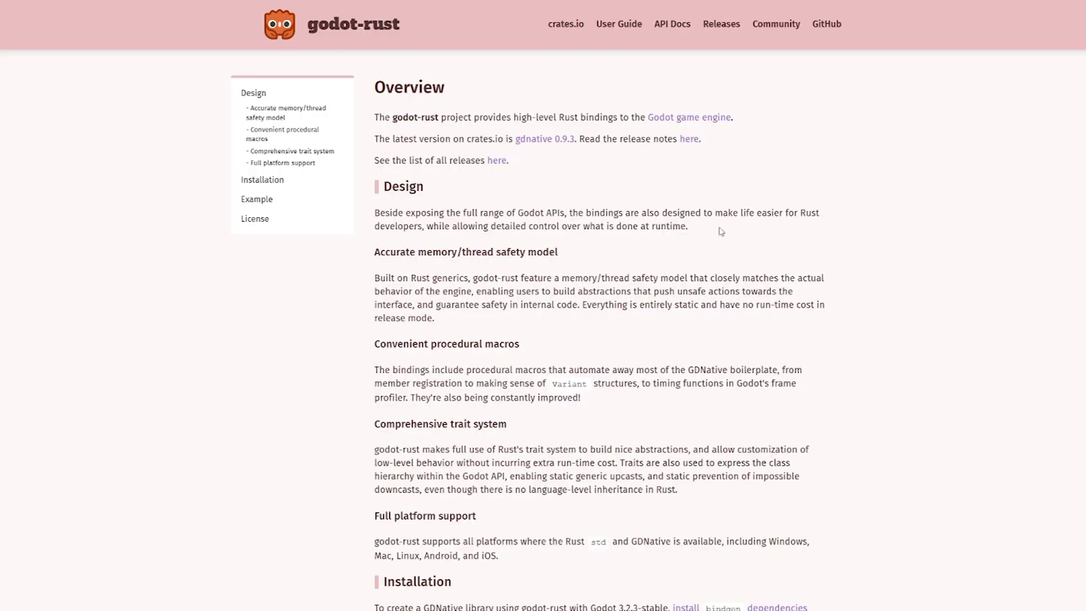
Step: Scroll through the godot-rust, Bevy and Amethyst Rust game engine sites
scroll(721, 231, down, 8)
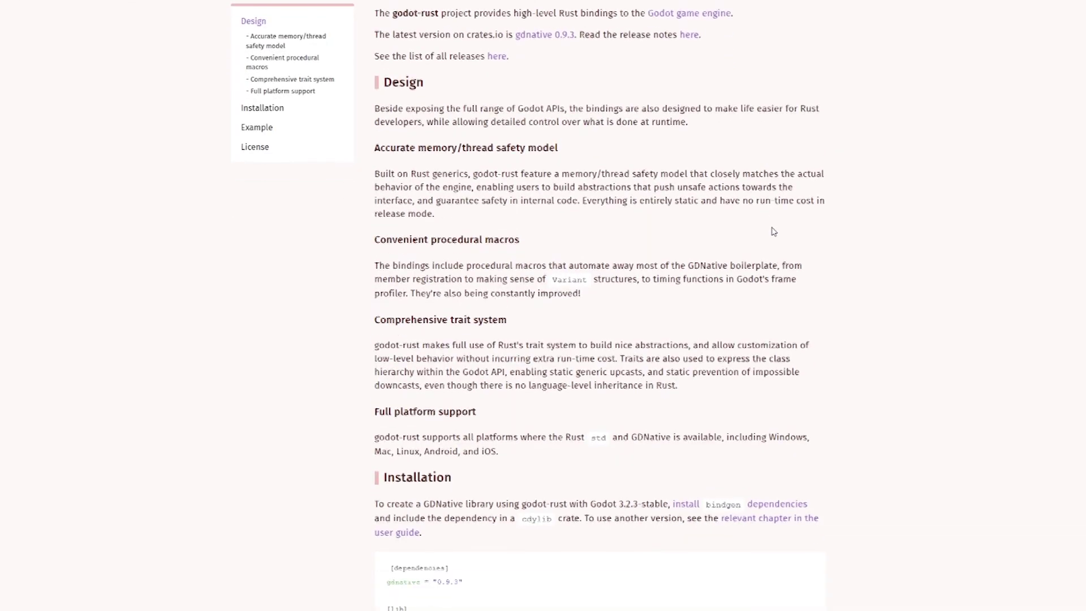
scroll(773, 225, down, 5)
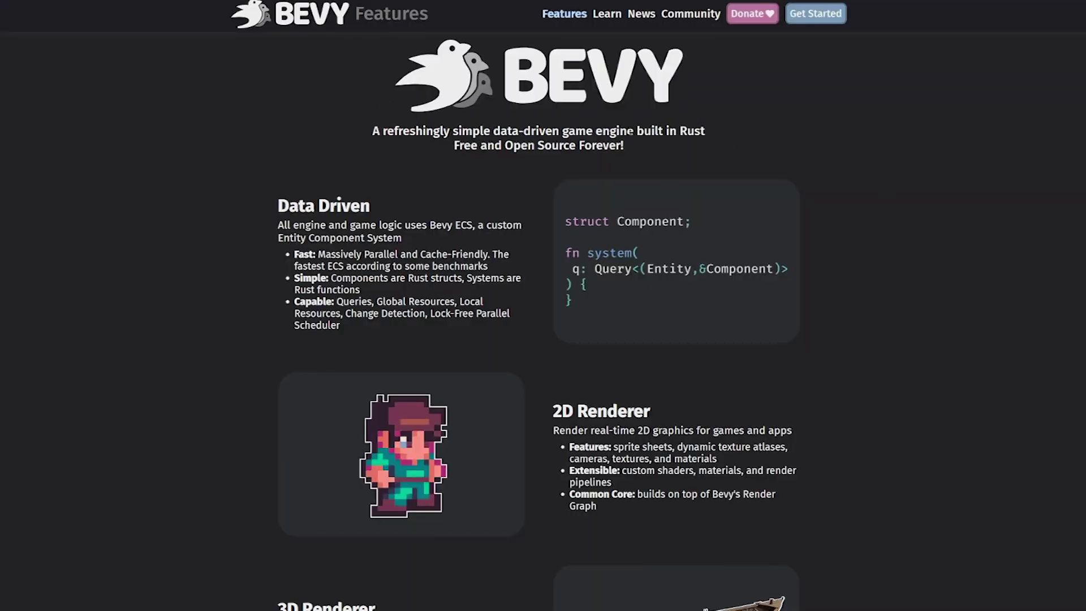
drag(631, 131, 491, 131)
click(892, 193)
scroll(891, 193, down, 4)
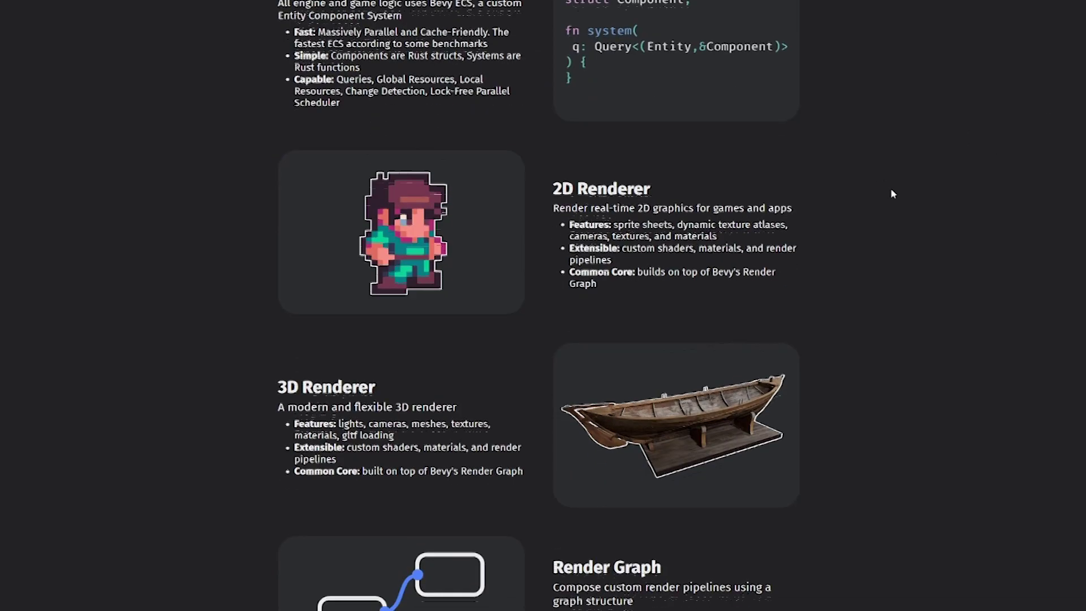
scroll(894, 198, down, 6)
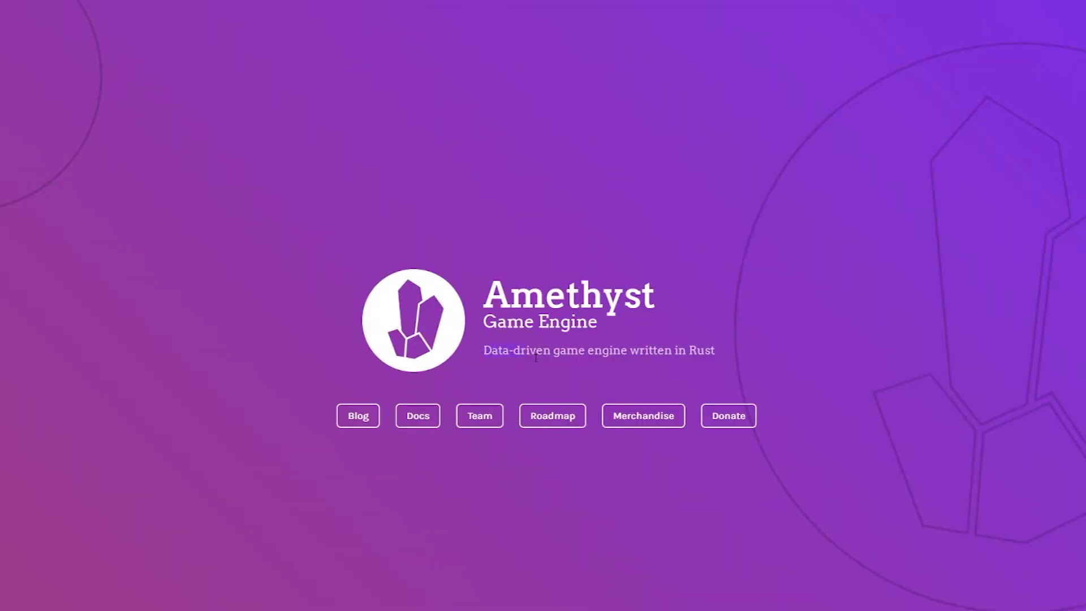
scroll(795, 349, down, 10)
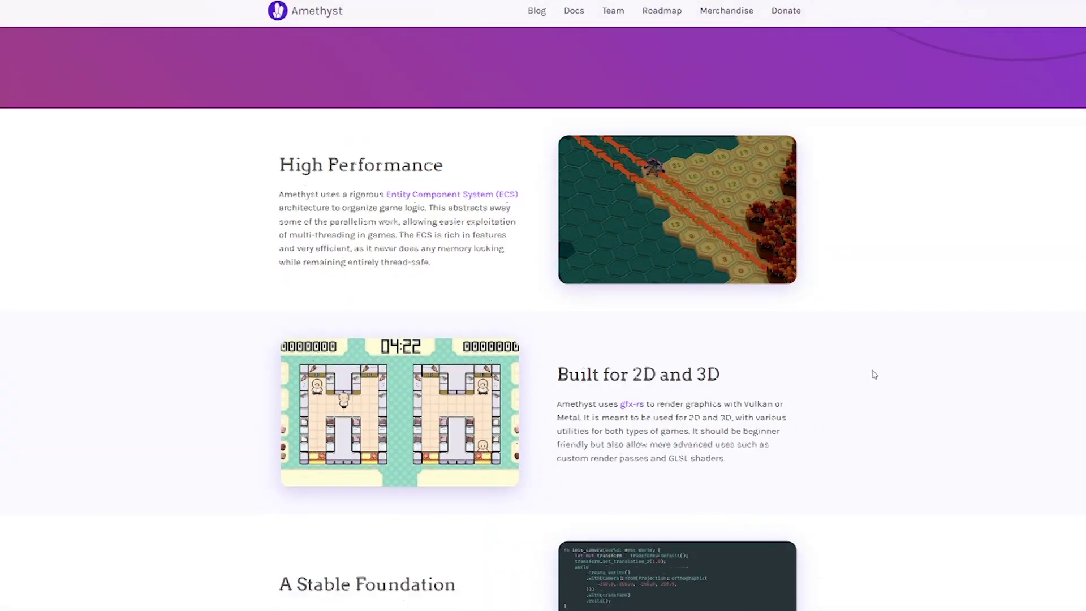
scroll(871, 373, down, 2)
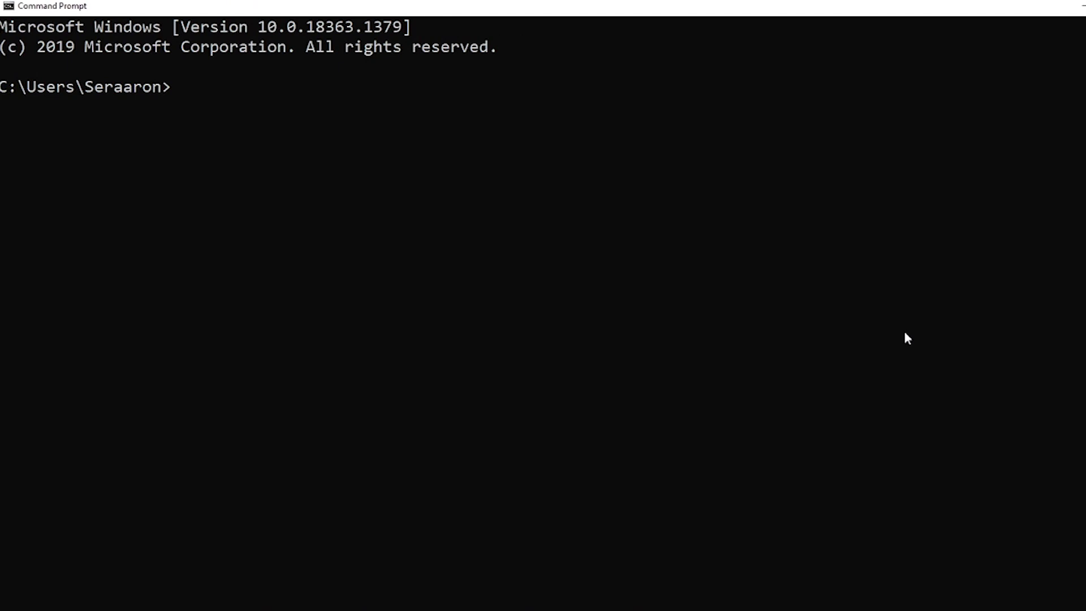
Step: Change into the Rust\hello_world folder and enter .\main.exe at the prompt
text(cd Rust\hello_world)
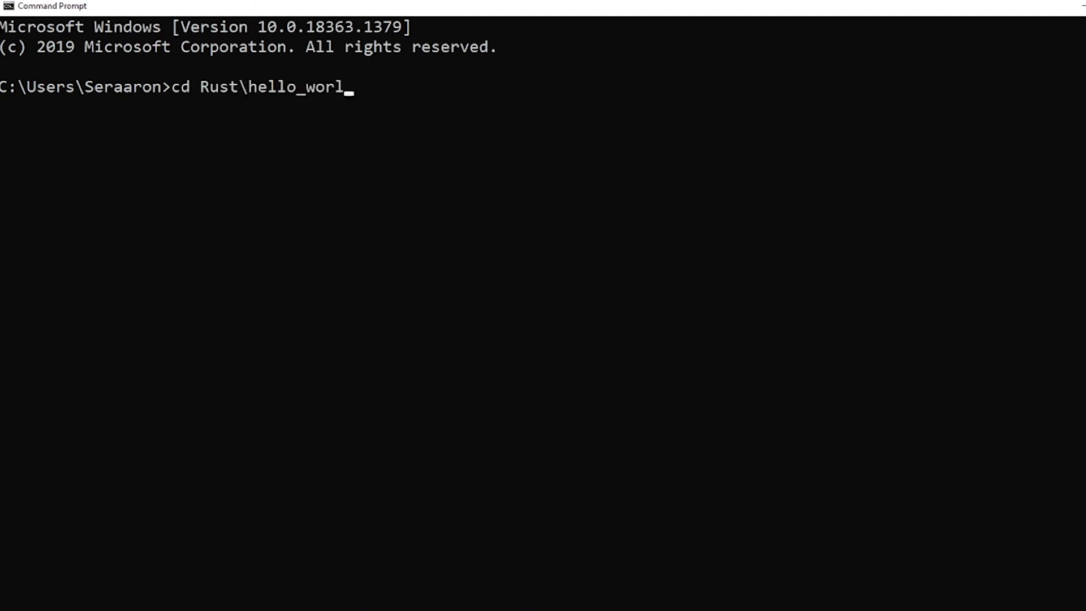
key(Return)
text(.\main.exe)
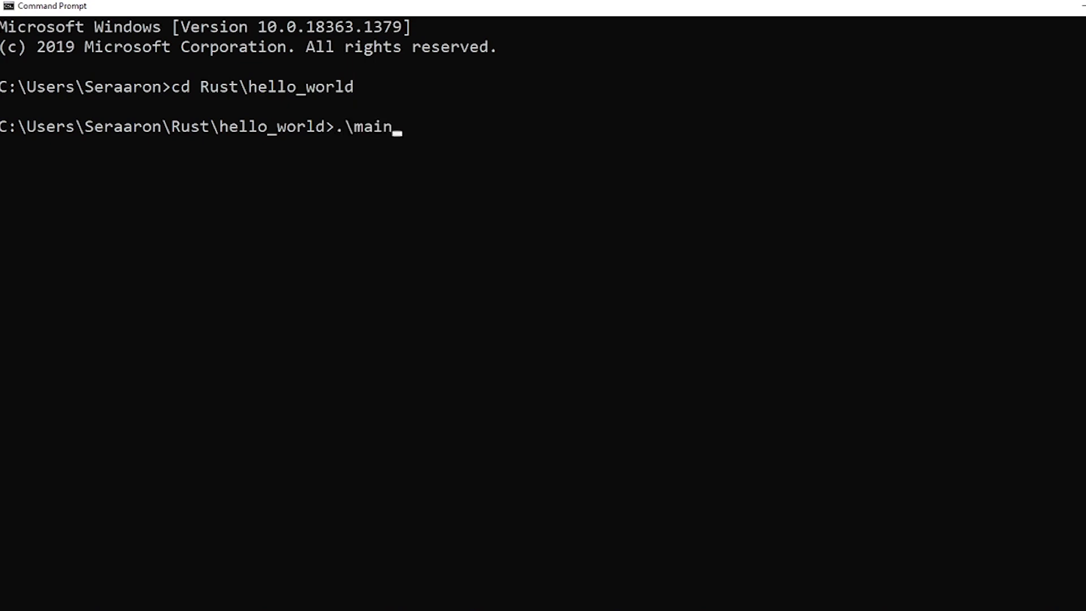